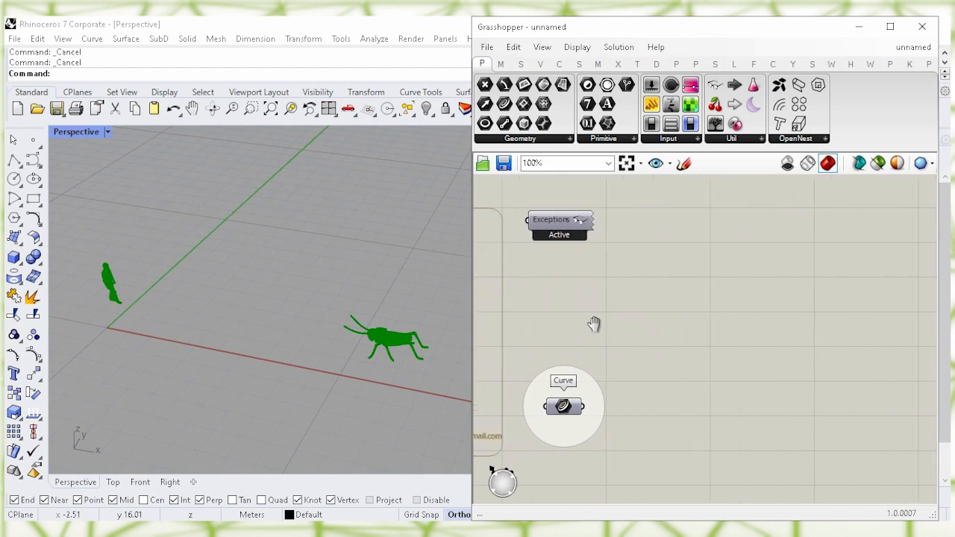
Add a Rectangle component that takes X and Y sizes to the empty canvas, clear of the Curve component
double_click(782, 288)
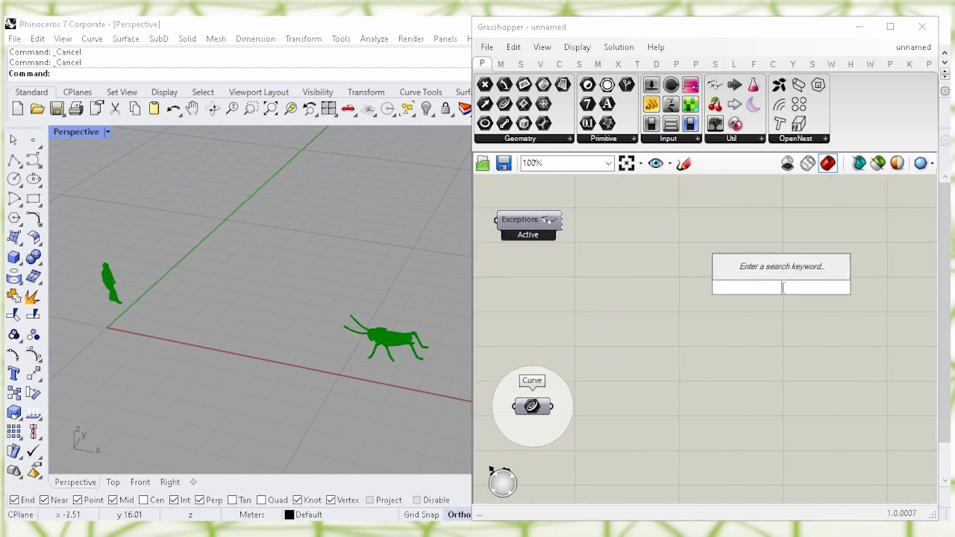
text(recta)
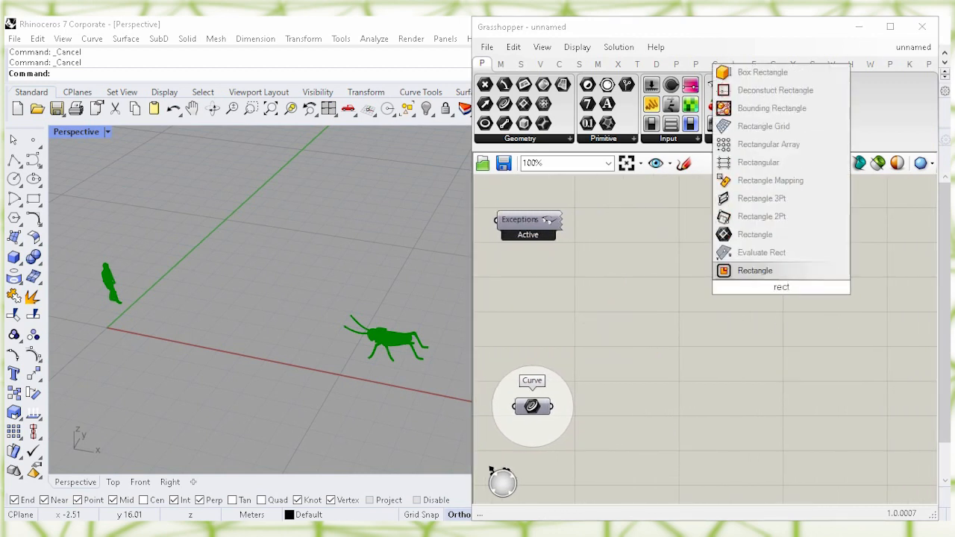
click(778, 276)
drag(776, 296, 836, 335)
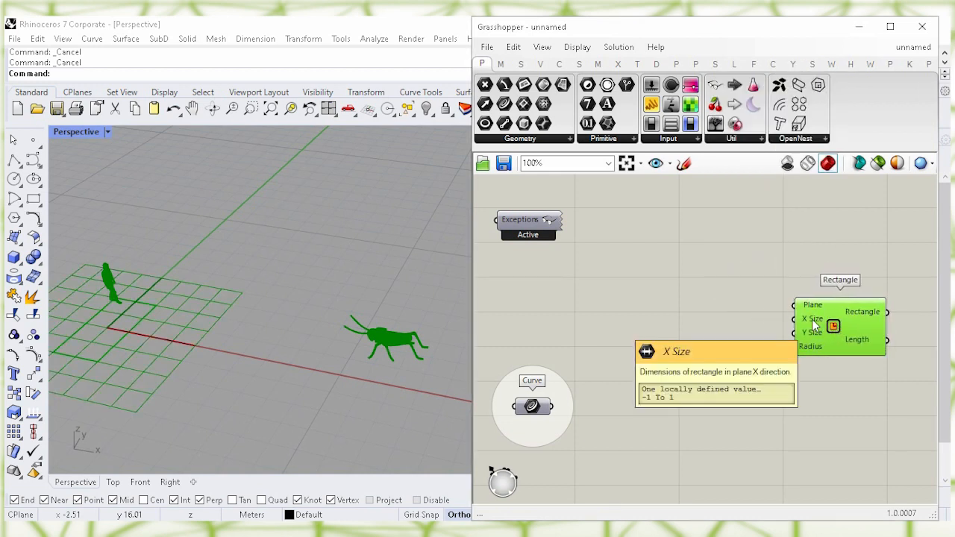
Create a number slider set to 10.0 and connect it to the Rectangle's X Size input, placing it beside the component
click(674, 318)
double_click(674, 319)
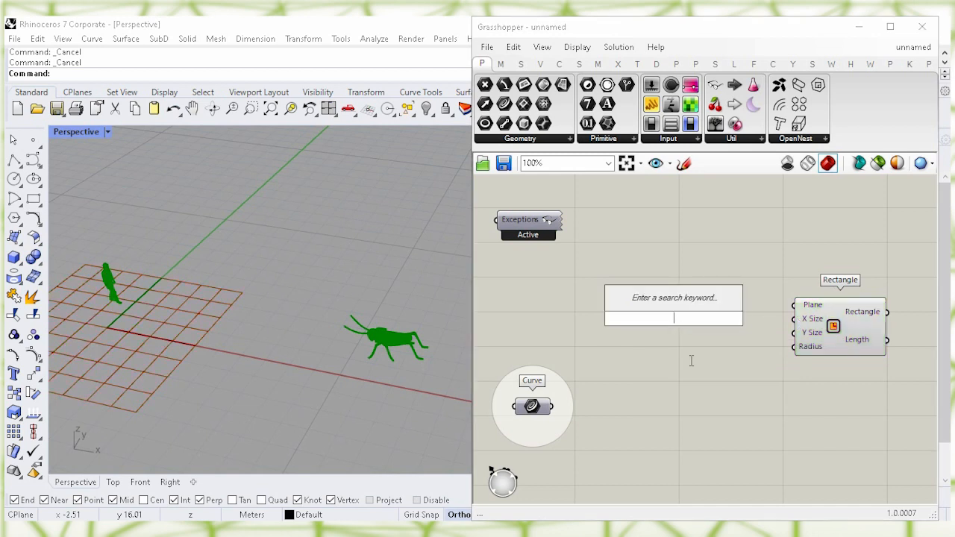
text(10.0)
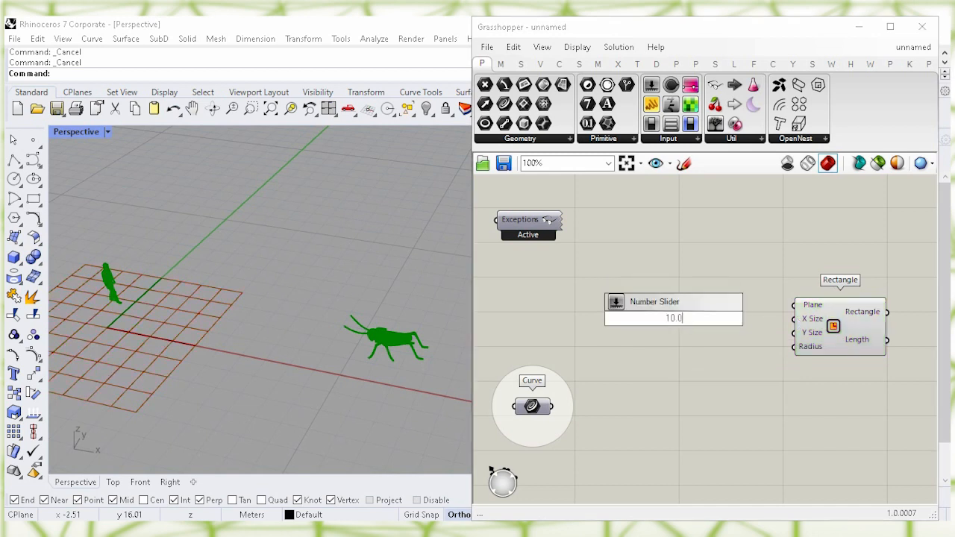
key(Return)
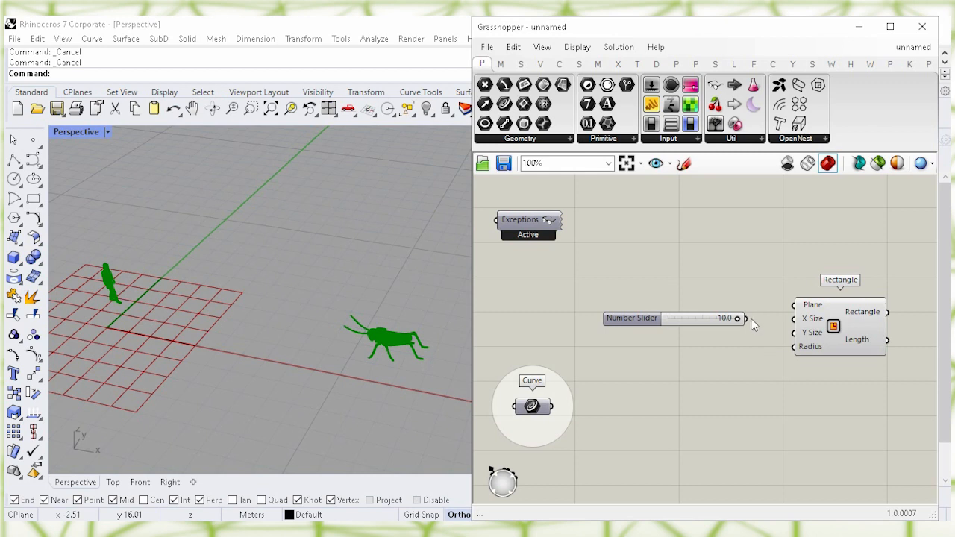
drag(765, 326, 784, 321)
drag(710, 320, 740, 323)
click(747, 355)
Create a number slider set to 6.3 below the first one and connect it to the Rectangle's Y Size input
mouse_move(813, 332)
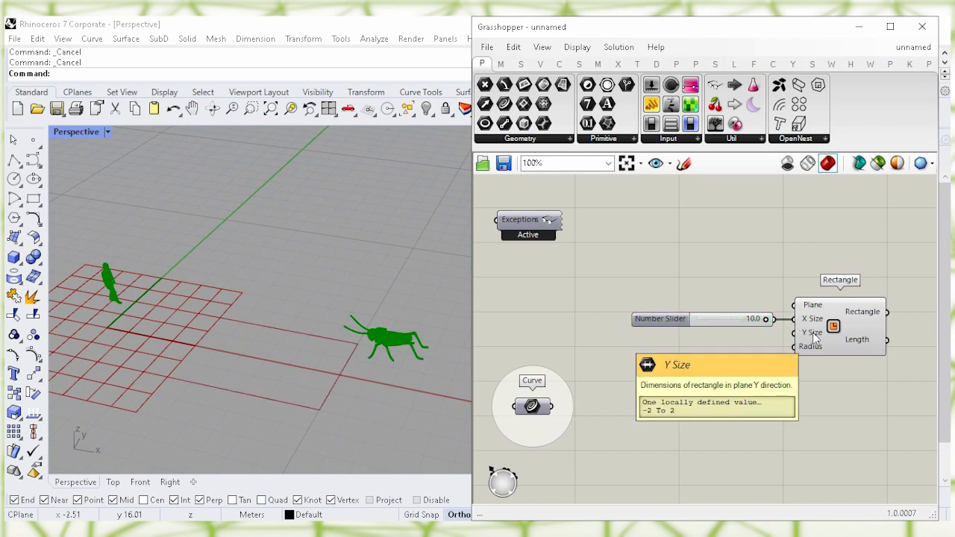
double_click(704, 370)
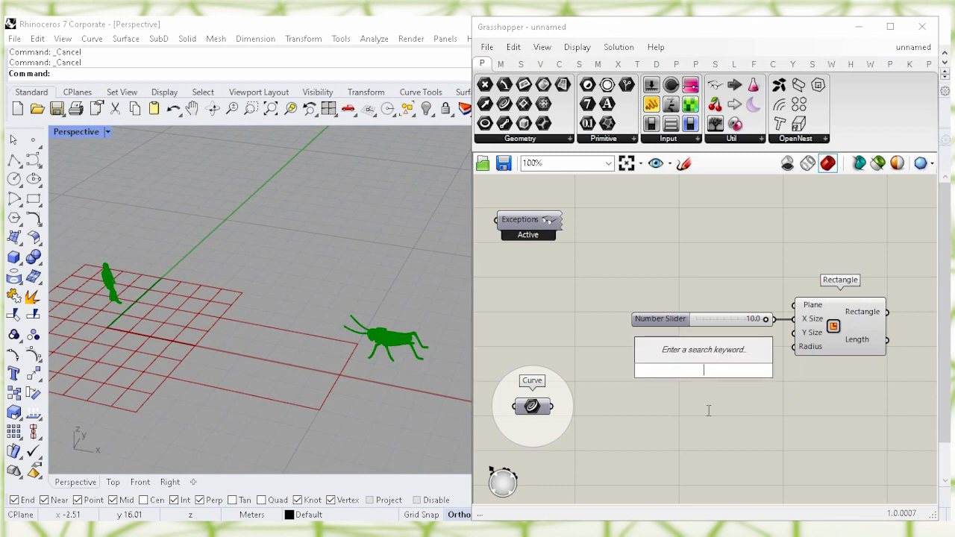
text(6.3)
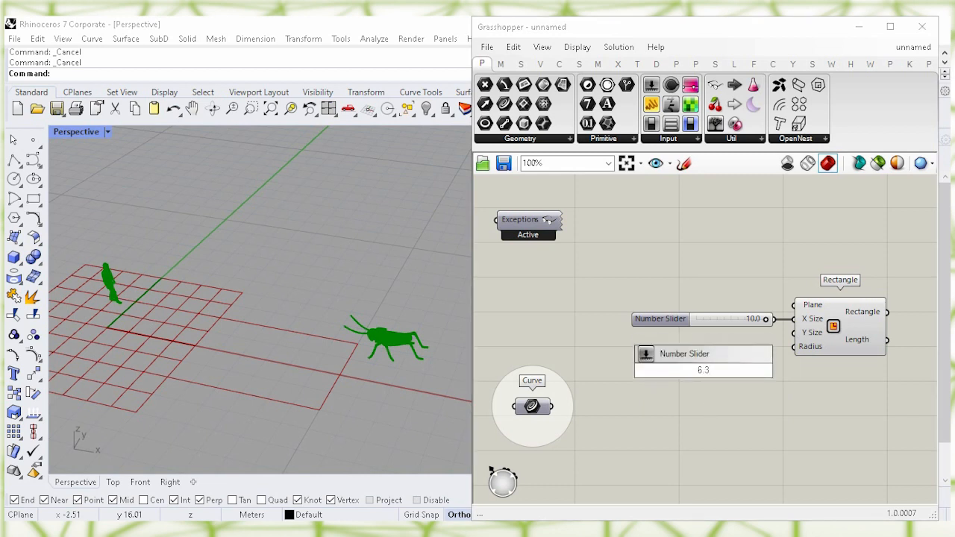
key(Return)
drag(705, 374, 708, 350)
click(757, 392)
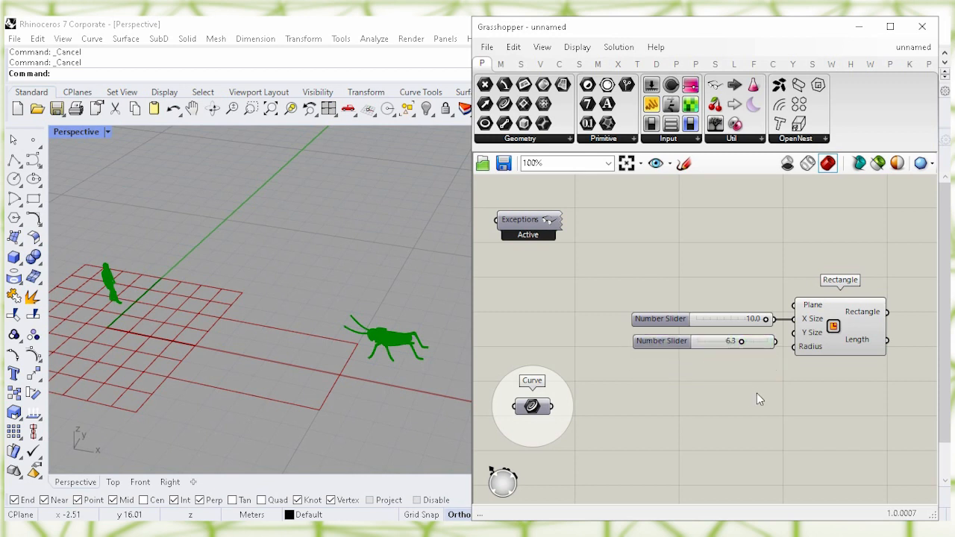
drag(775, 340, 794, 332)
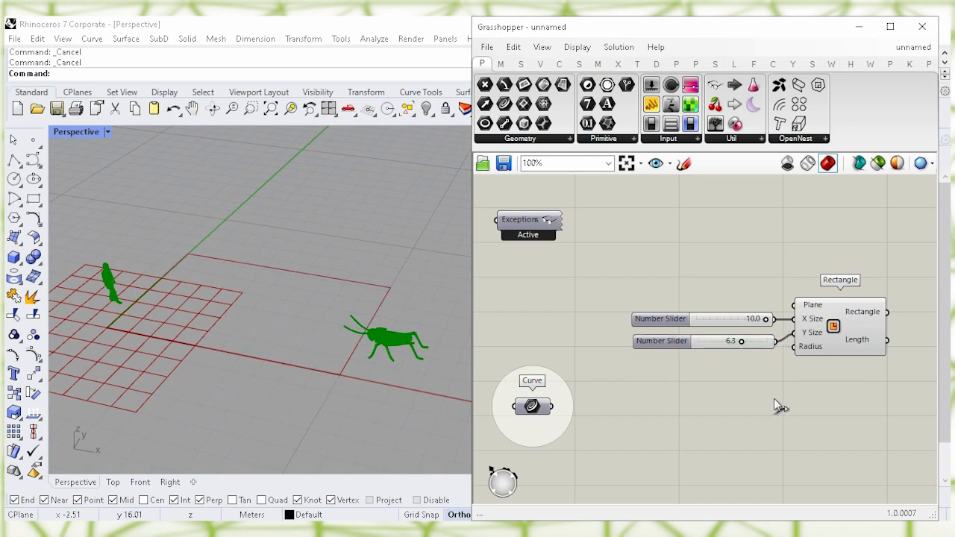
click(846, 323)
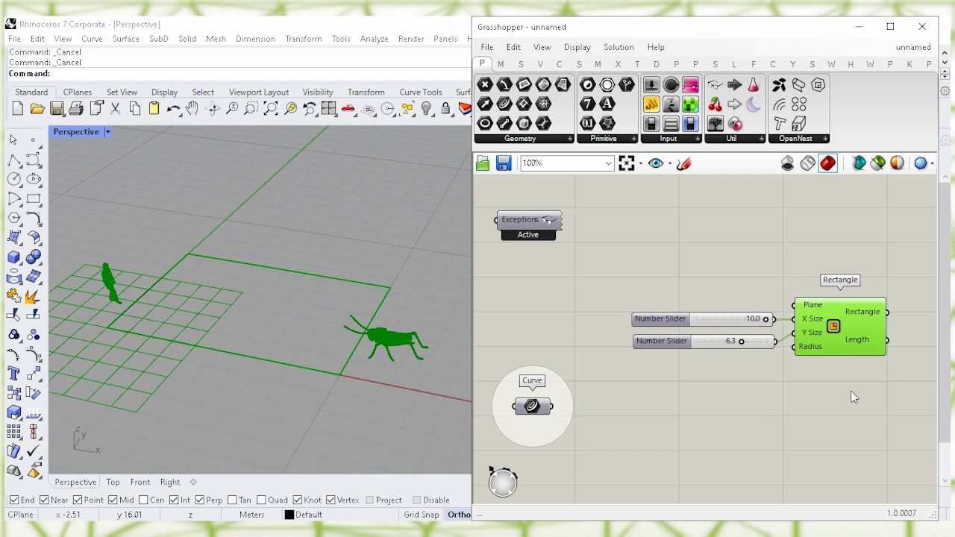
click(852, 392)
Add a Populate 2D component on the empty canvas beyond the Rectangle component
right_drag(849, 400, 541, 397)
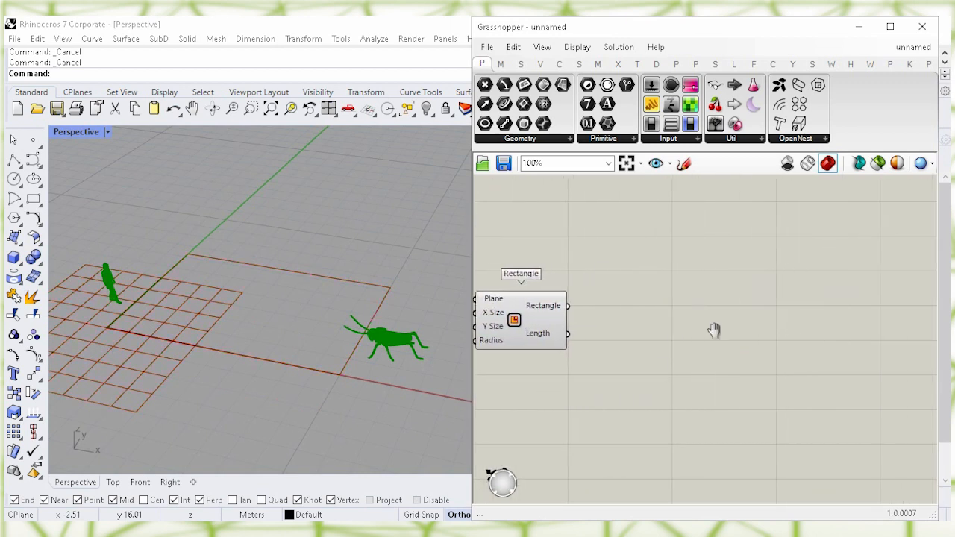
double_click(723, 355)
text(p)
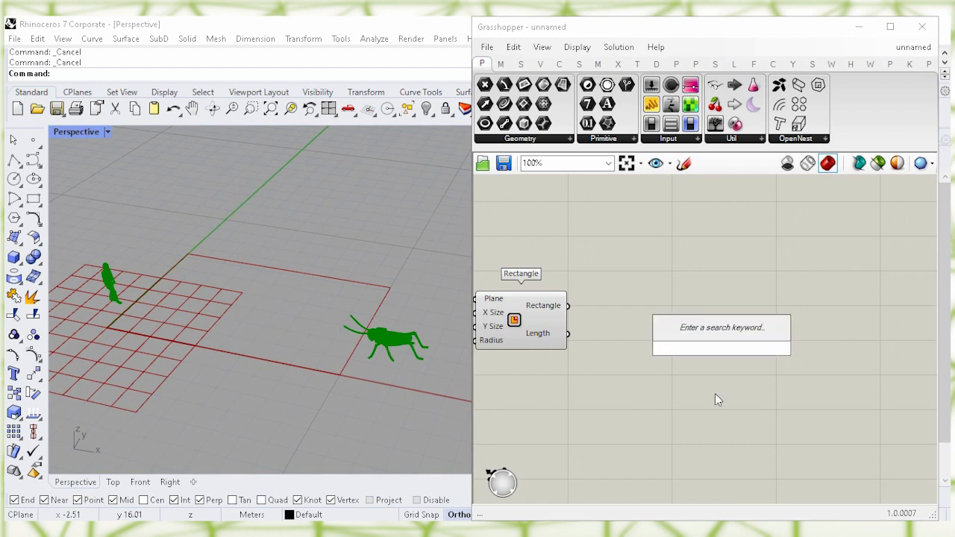
text(opula)
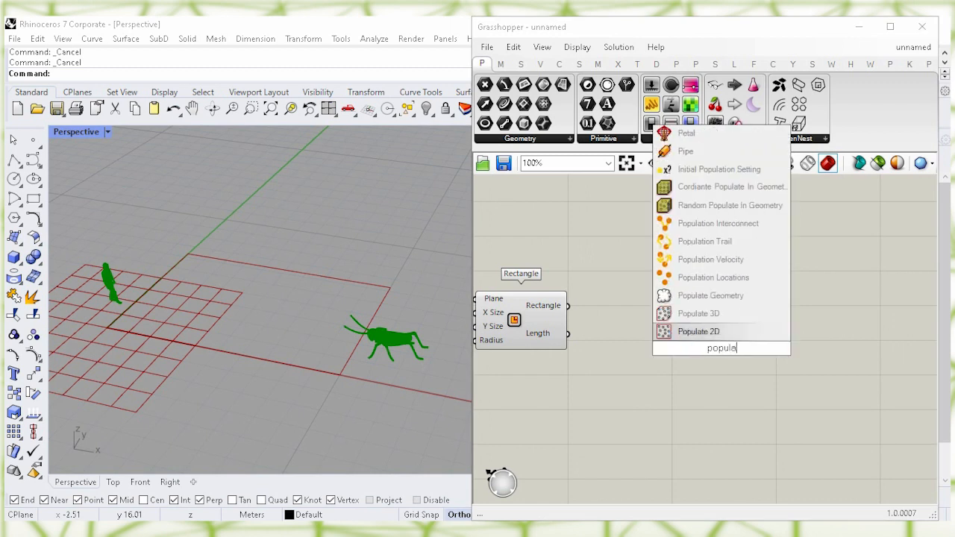
text(te)
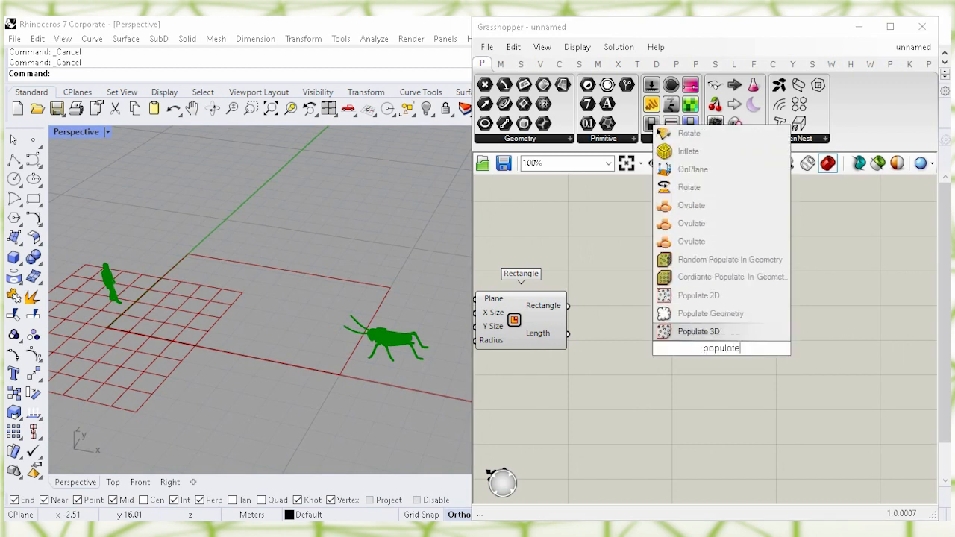
text( 2)
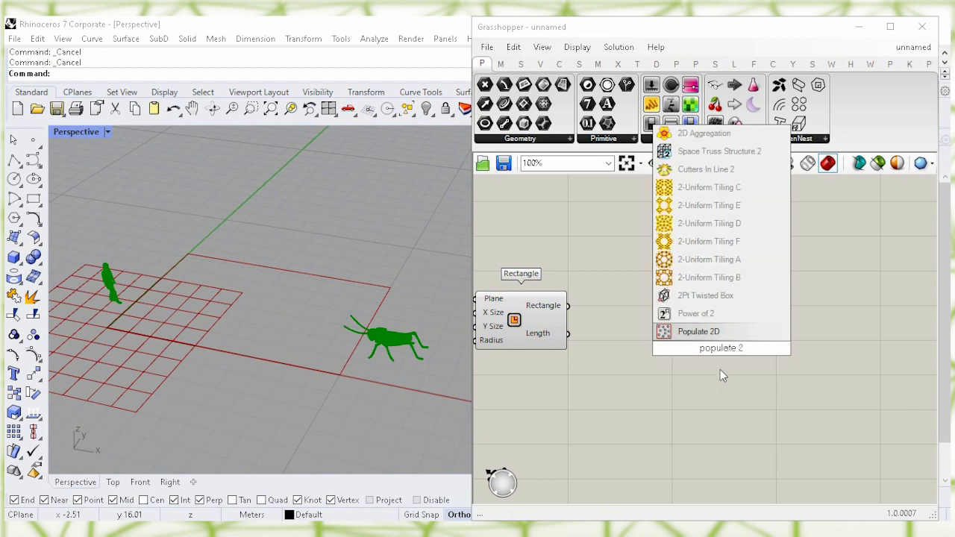
click(724, 332)
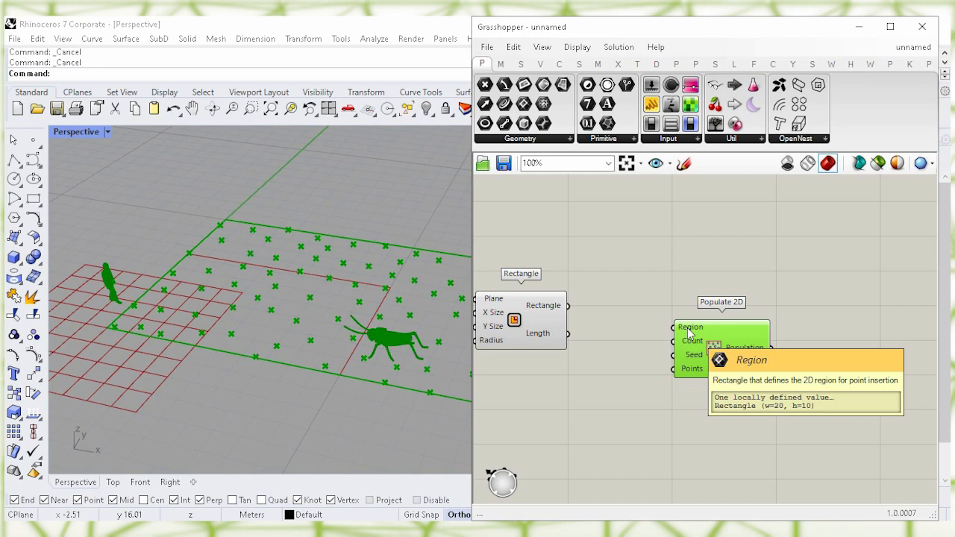
Connect the Rectangle output to Populate 2D's Region input and move Populate 2D slightly lower
click(607, 303)
drag(568, 306, 674, 329)
drag(724, 363, 701, 386)
click(655, 294)
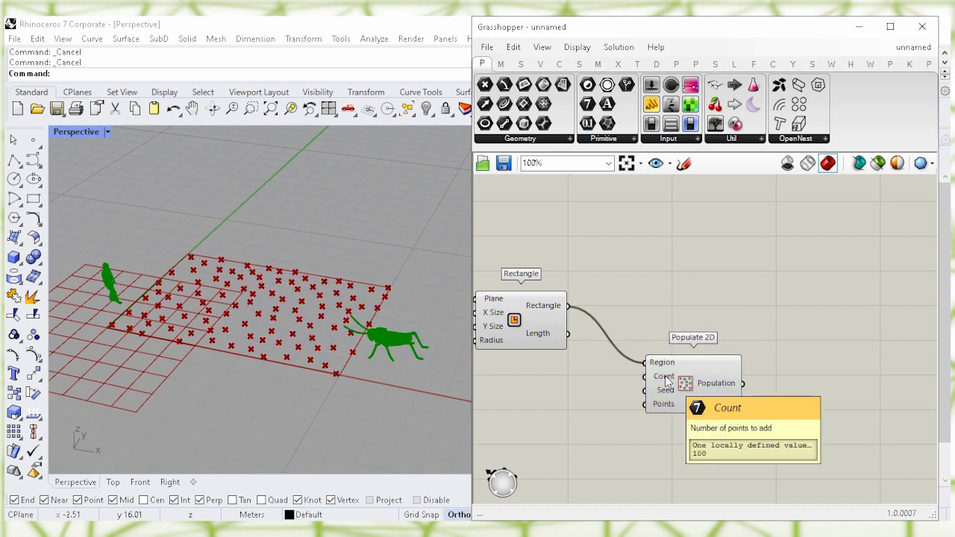
Create a number slider set to 50, connect it to Populate 2D's Count input, and move Populate 2D closer to it
right_drag(560, 401, 629, 396)
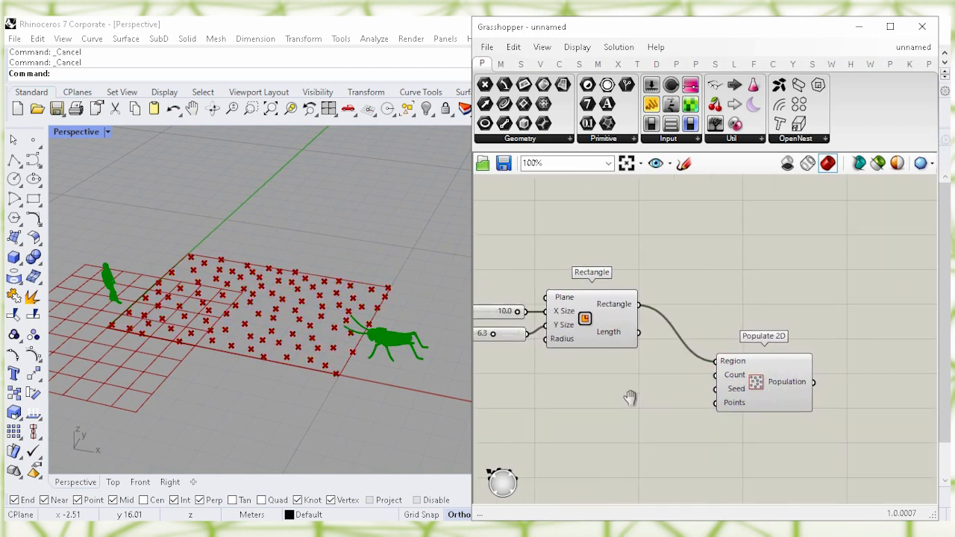
double_click(615, 393)
text(50)
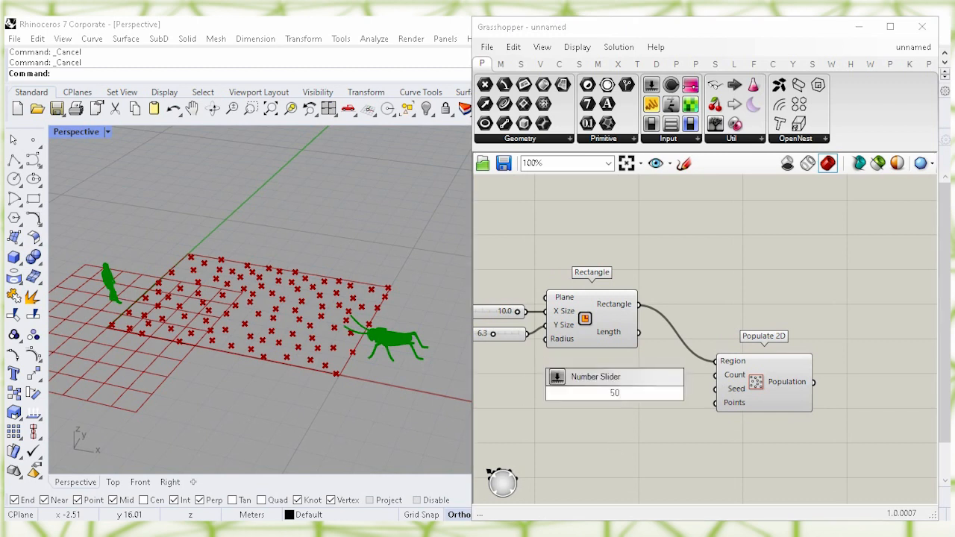
key(Return)
drag(627, 394, 576, 371)
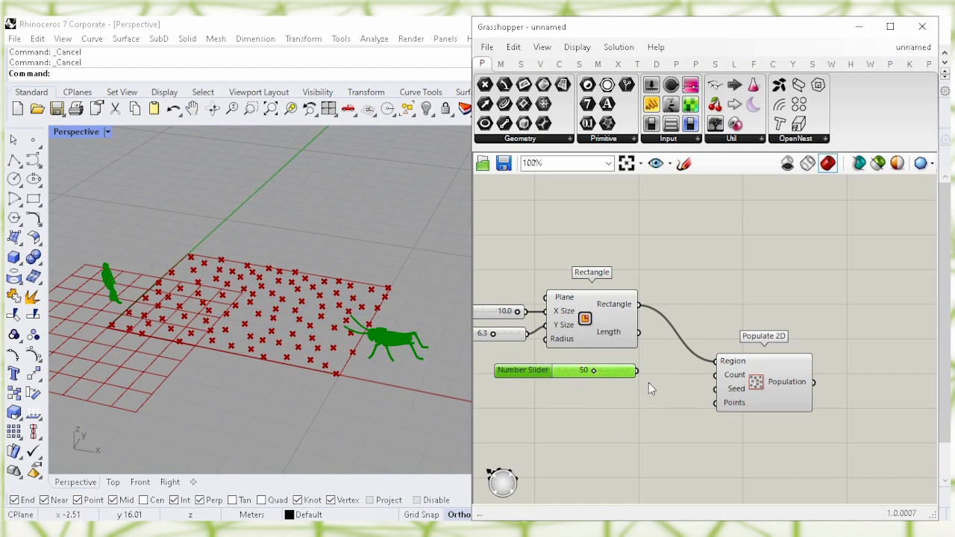
drag(638, 371, 715, 374)
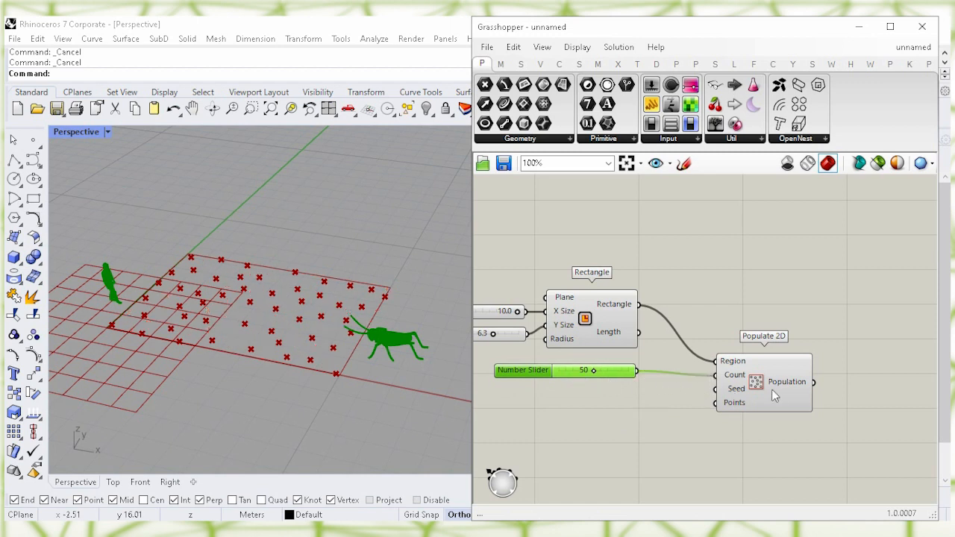
click(780, 388)
drag(780, 387, 751, 382)
Create a number slider set to 41 below the Count slider and connect it to Populate 2D's Seed input
mouse_move(709, 388)
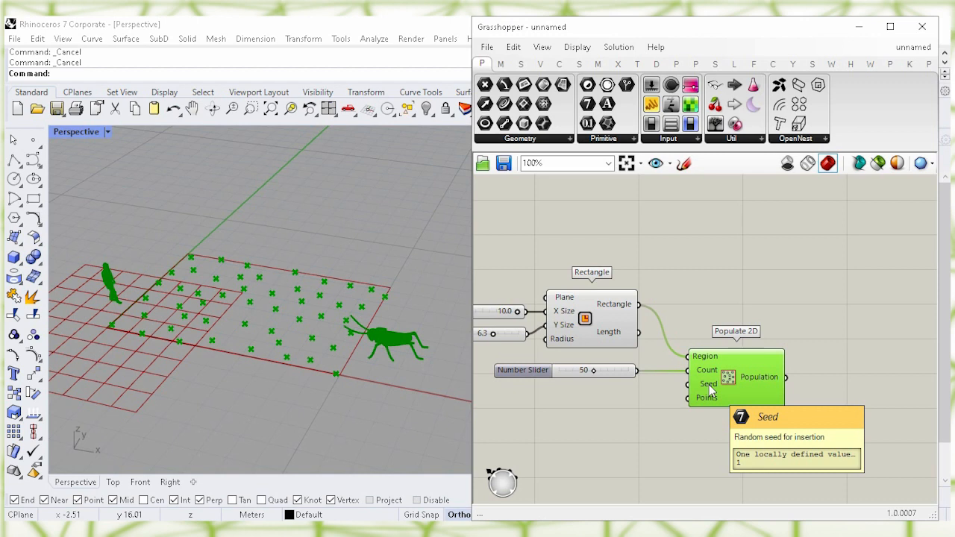
click(589, 415)
double_click(589, 415)
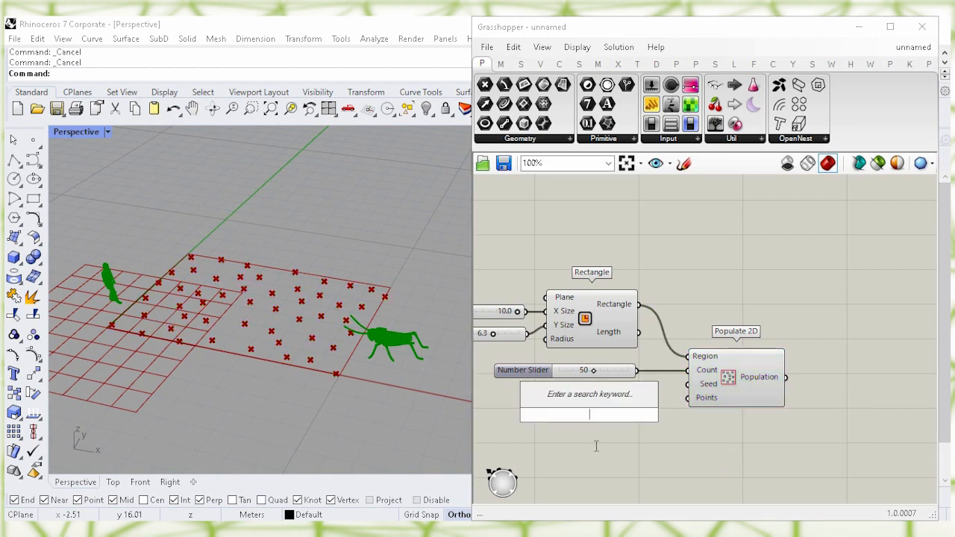
text(41)
key(Return)
drag(631, 418, 690, 397)
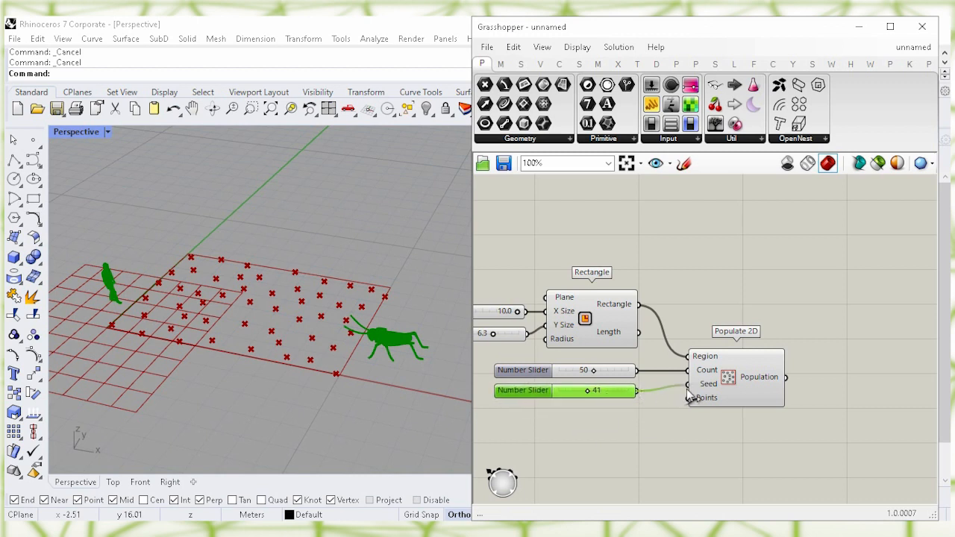
click(734, 381)
drag(740, 381, 725, 382)
click(824, 416)
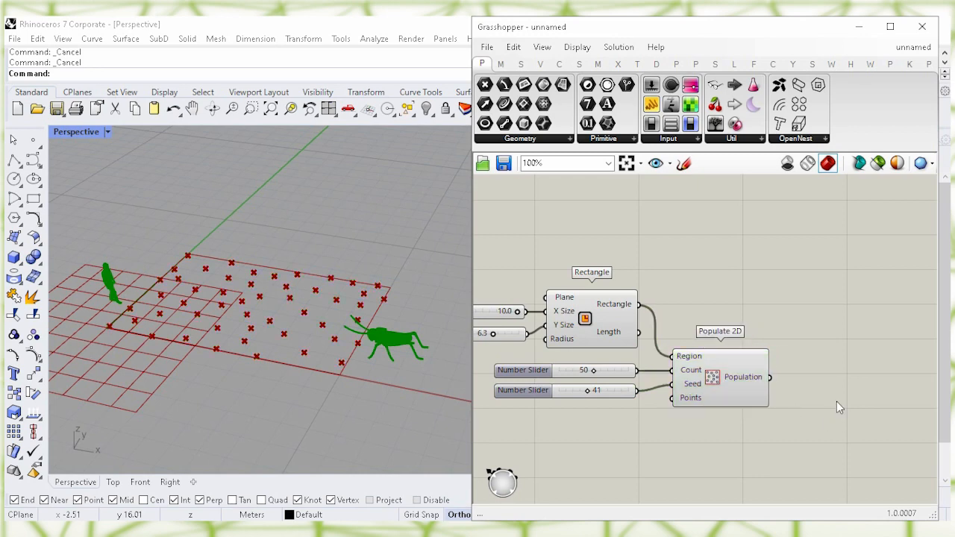
Turn off the preview of the Rectangle component
right_drag(836, 342, 764, 340)
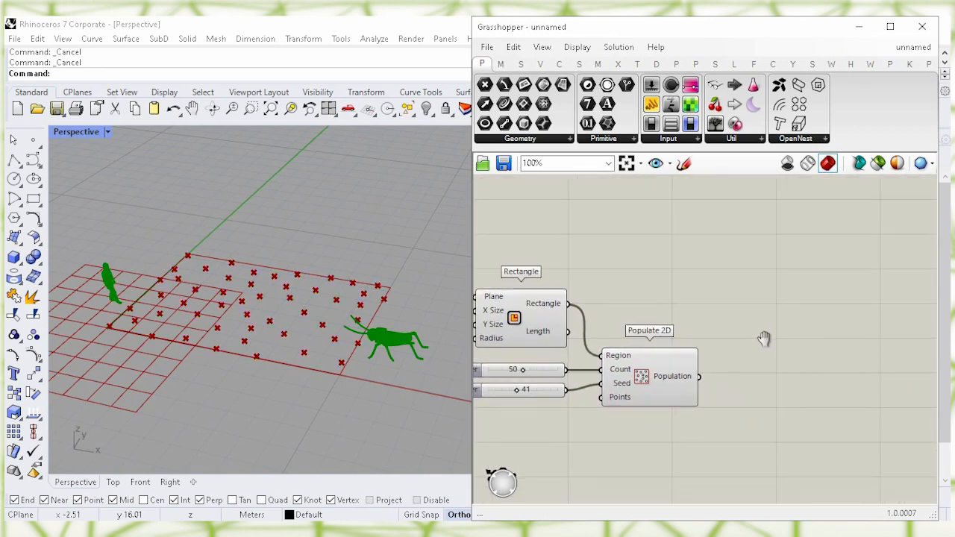
click(521, 326)
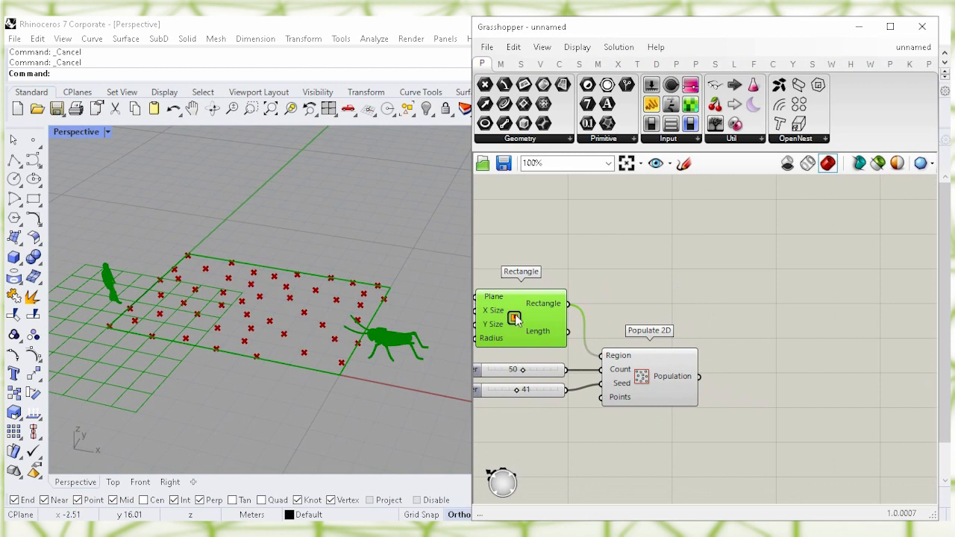
right_click(522, 326)
click(674, 342)
click(709, 287)
Add a Voronoi component on the empty canvas beyond Populate 2D
double_click(795, 313)
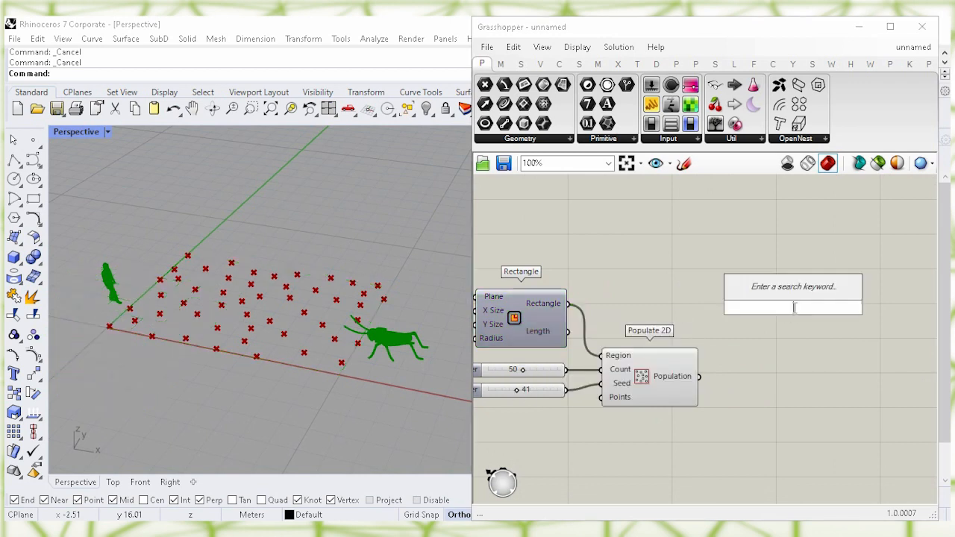
text(vor)
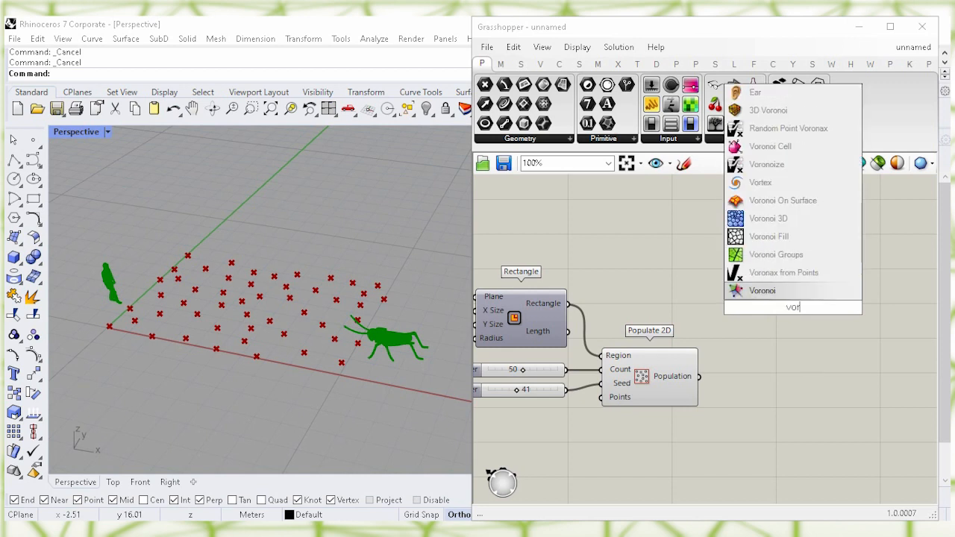
click(800, 296)
drag(776, 289, 799, 298)
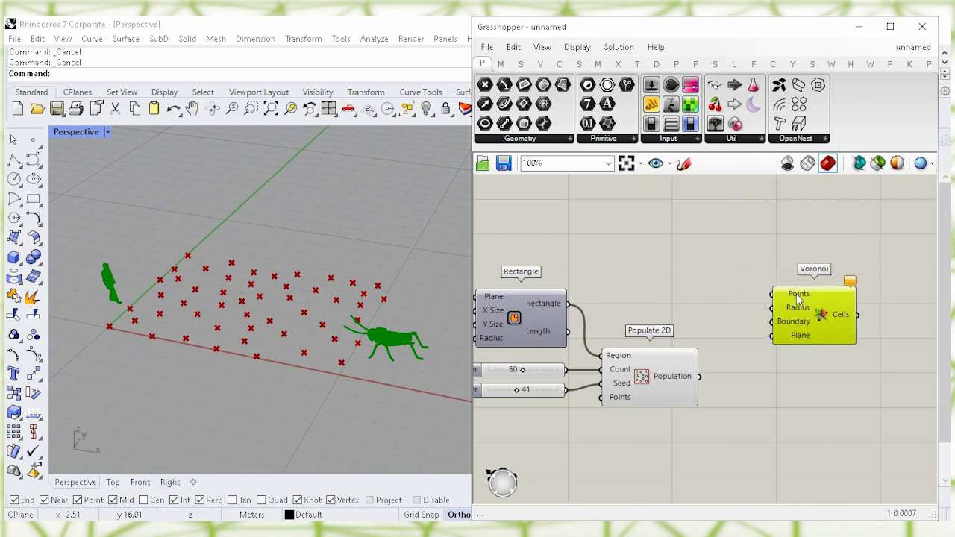
click(699, 247)
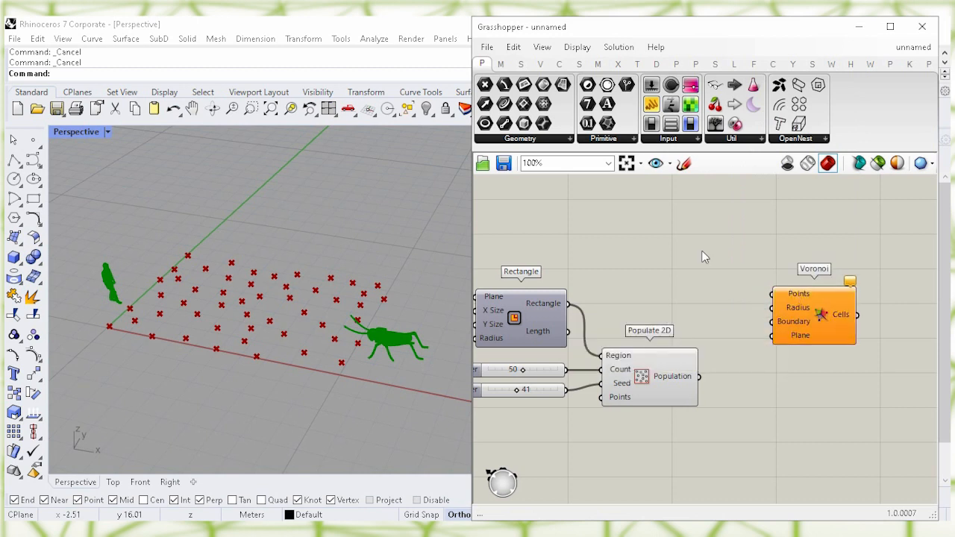
Connect Populate 2D's Population output to the Voronoi component's Points input
click(660, 382)
drag(700, 378, 773, 294)
click(708, 292)
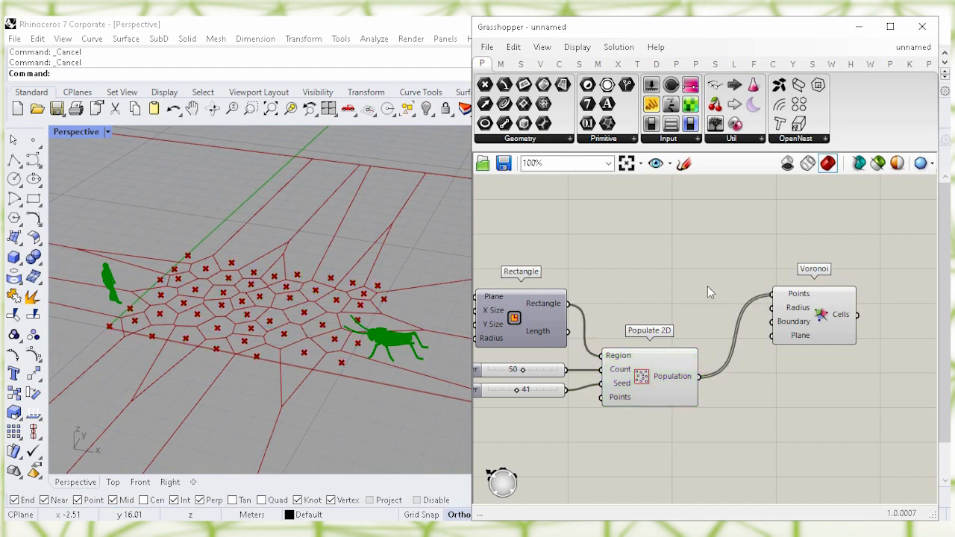
Turn off the preview of the Populate 2D component
click(645, 378)
right_click(641, 381)
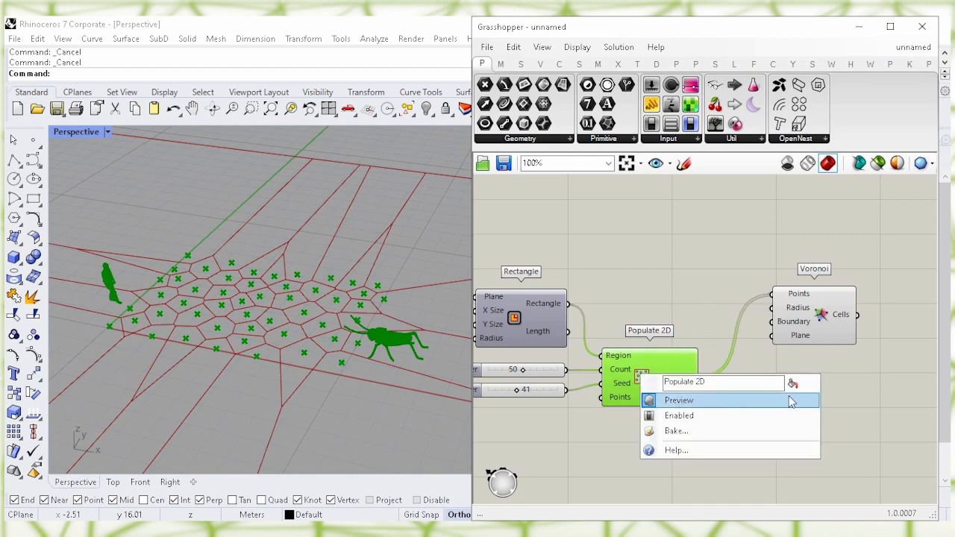
click(789, 401)
Connect the Rectangle component's Rectangle output to Voronoi's Boundary input and shift Voronoi closer to the Rectangle component
drag(841, 313, 827, 311)
mouse_move(784, 324)
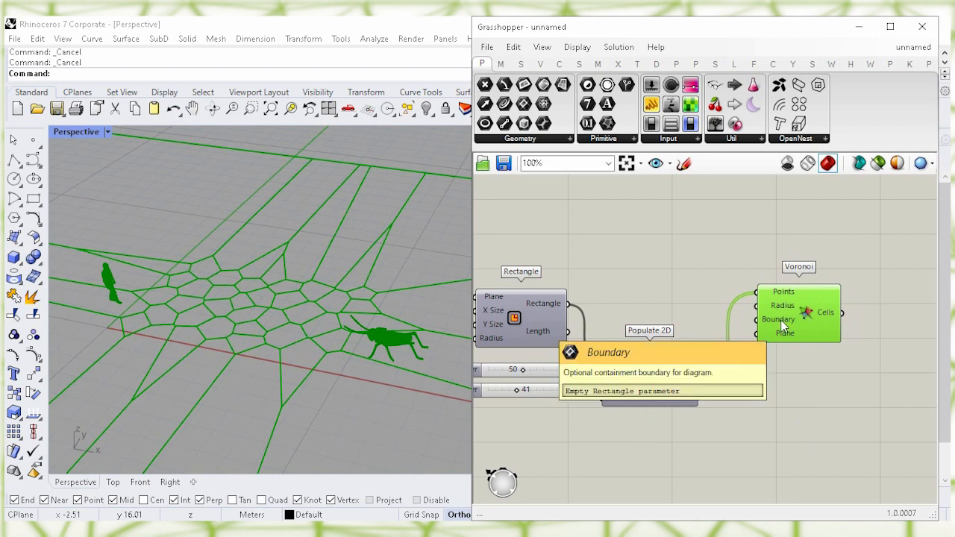
click(618, 302)
click(553, 312)
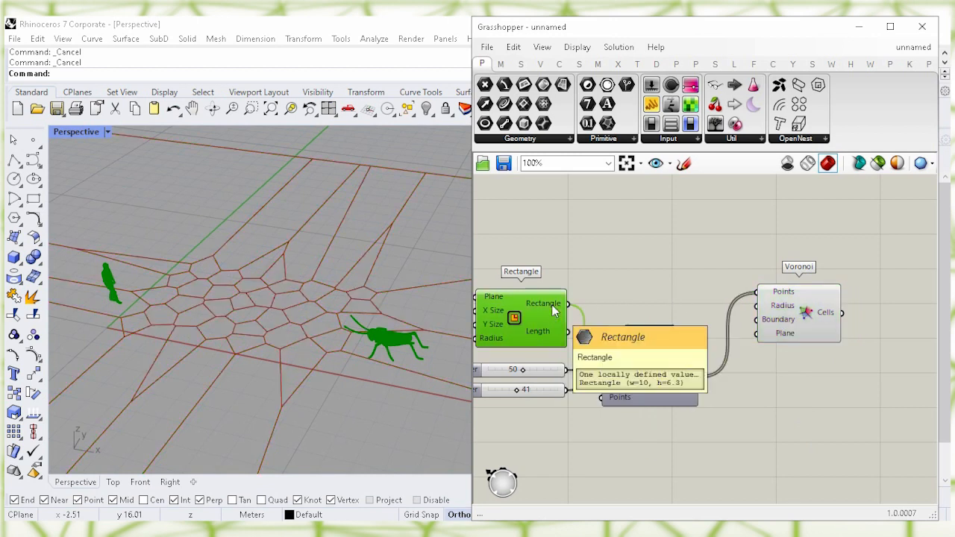
drag(568, 304, 747, 322)
drag(818, 318, 788, 303)
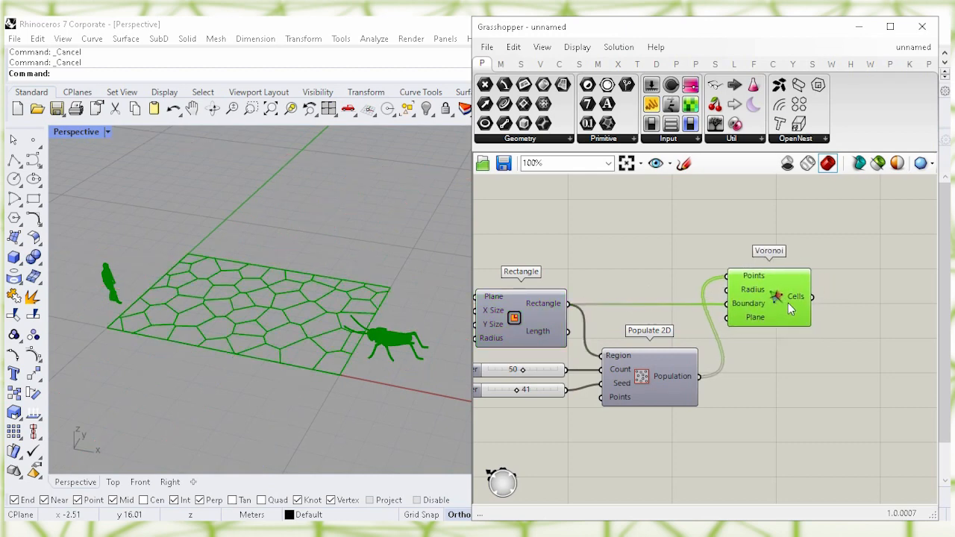
click(798, 377)
Add a Pull Point component below Voronoi, next to Populate 2D
right_drag(838, 394, 714, 362)
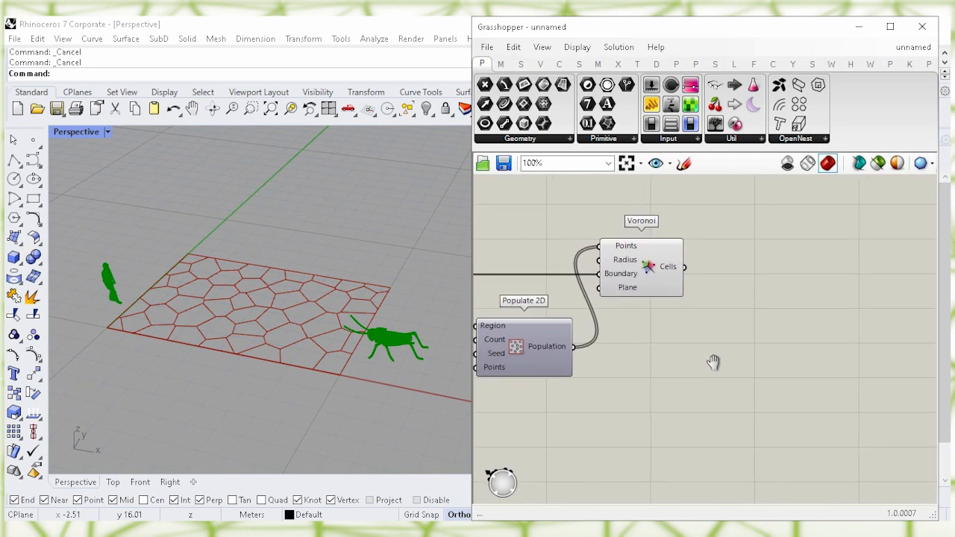
double_click(750, 359)
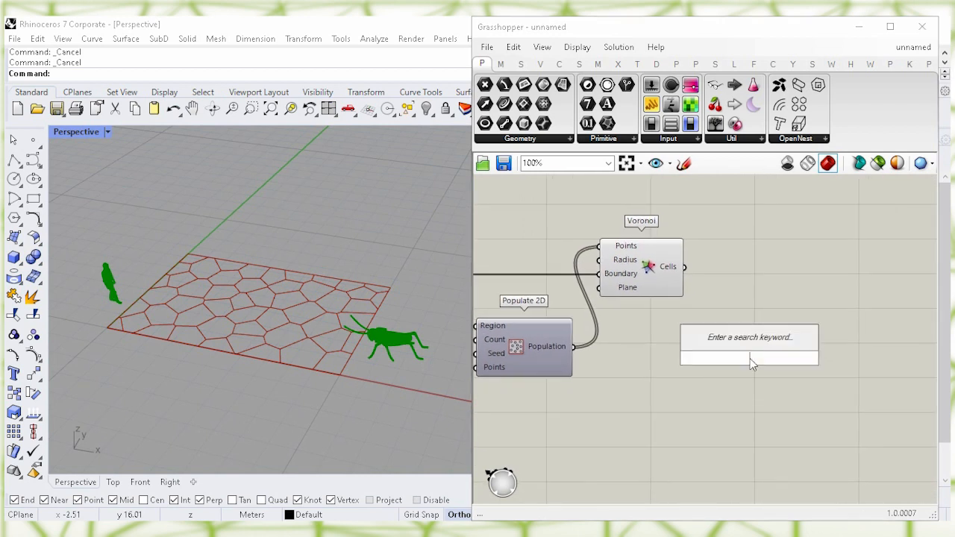
text(pull )
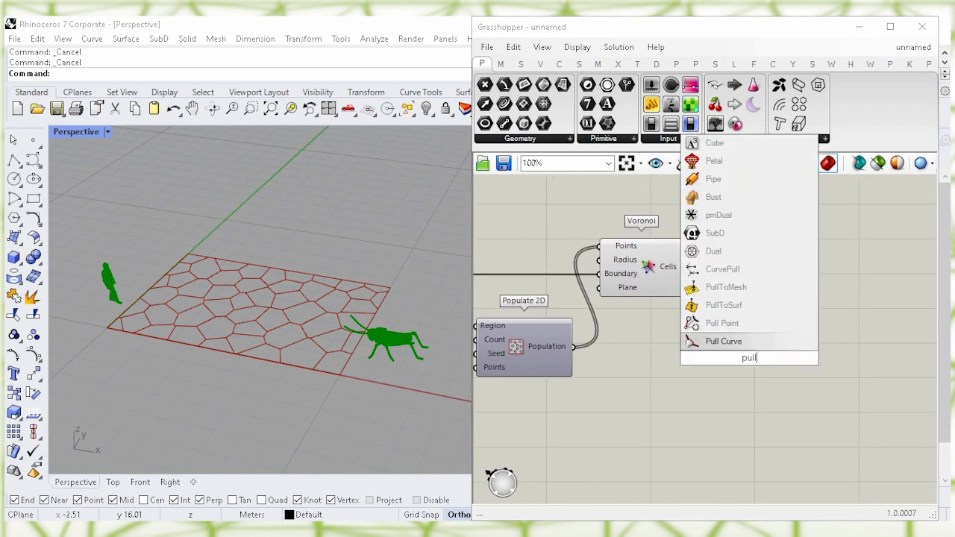
text(p)
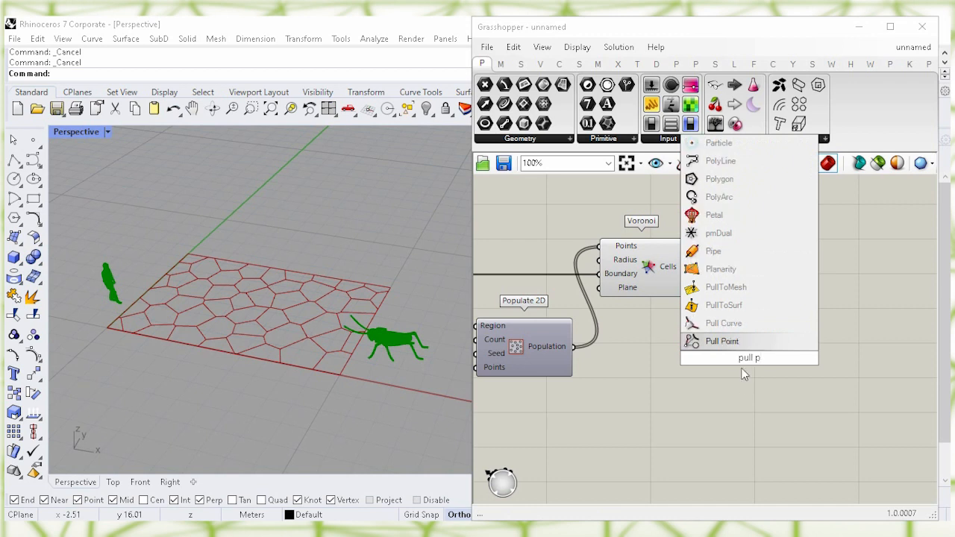
click(743, 349)
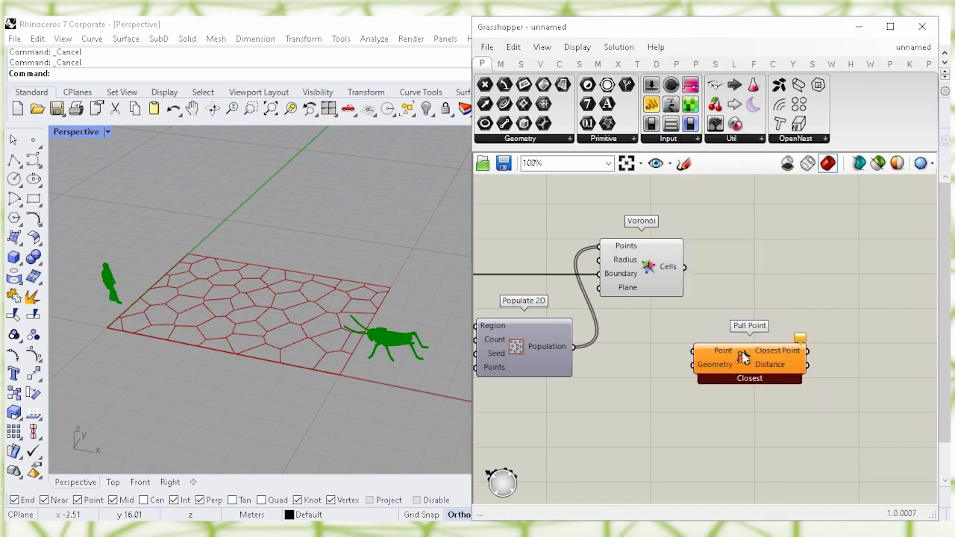
drag(748, 355, 702, 362)
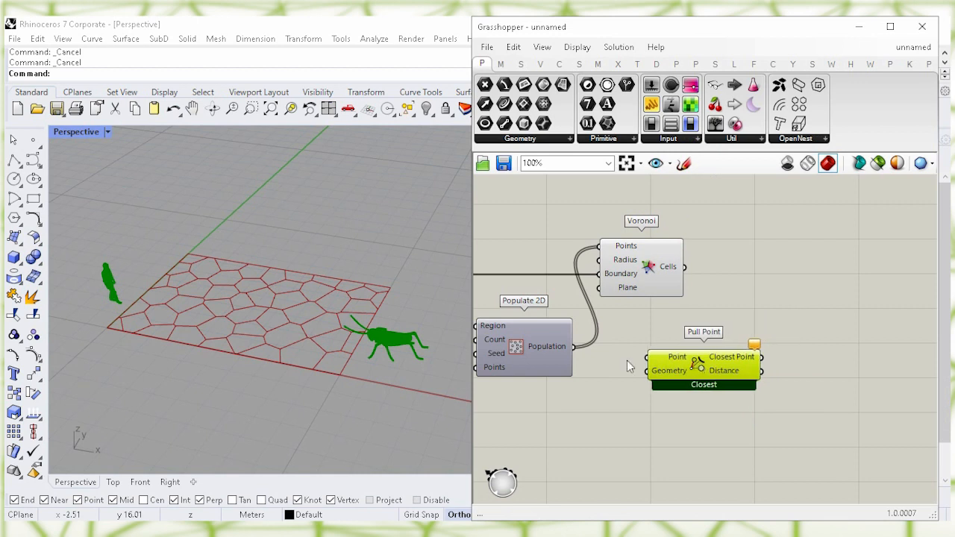
Connect Populate 2D's Population output to Pull Point's Point input and align Pull Point with Populate 2D
click(565, 354)
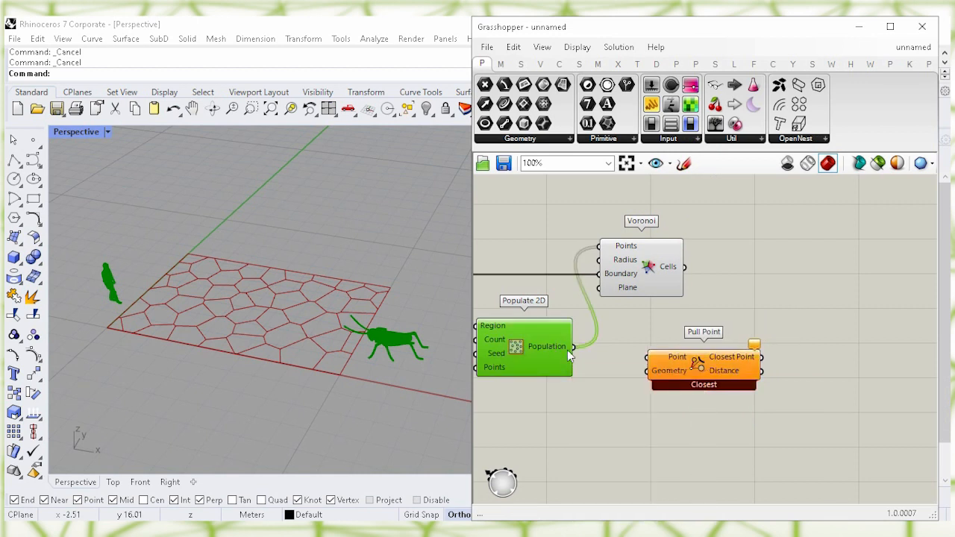
drag(576, 352, 656, 353)
mouse_move(633, 371)
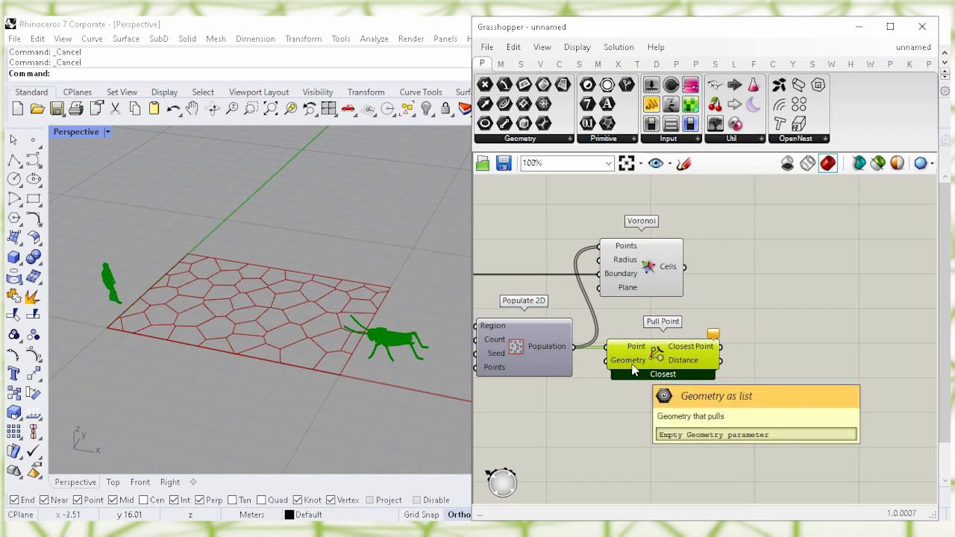
Move the Curve parameter below Populate 2D and connect it to Pull Point's Geometry input
click(585, 433)
right_drag(585, 433, 757, 431)
right_drag(608, 430, 759, 403)
click(526, 359)
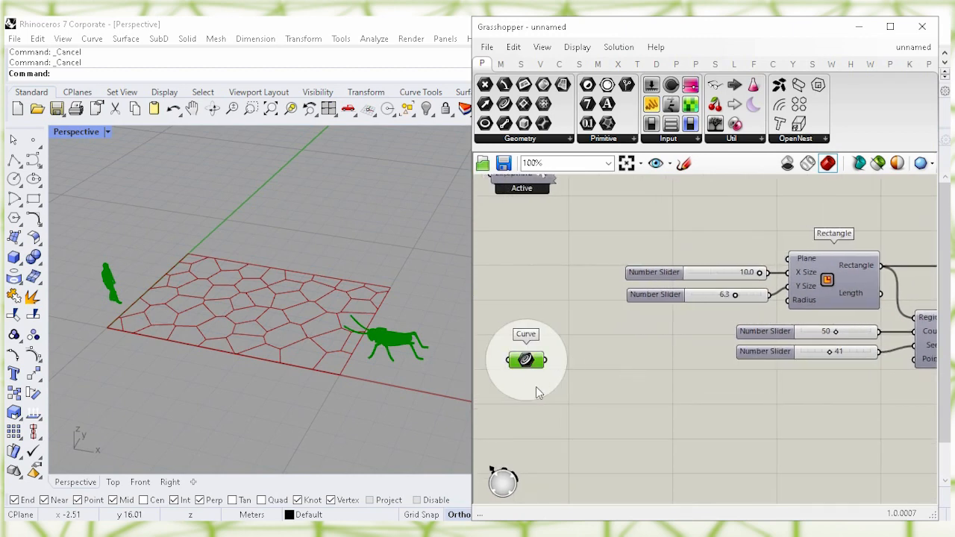
drag(548, 370, 760, 434)
right_drag(837, 438, 637, 396)
drag(537, 390, 759, 384)
right_drag(857, 380, 637, 394)
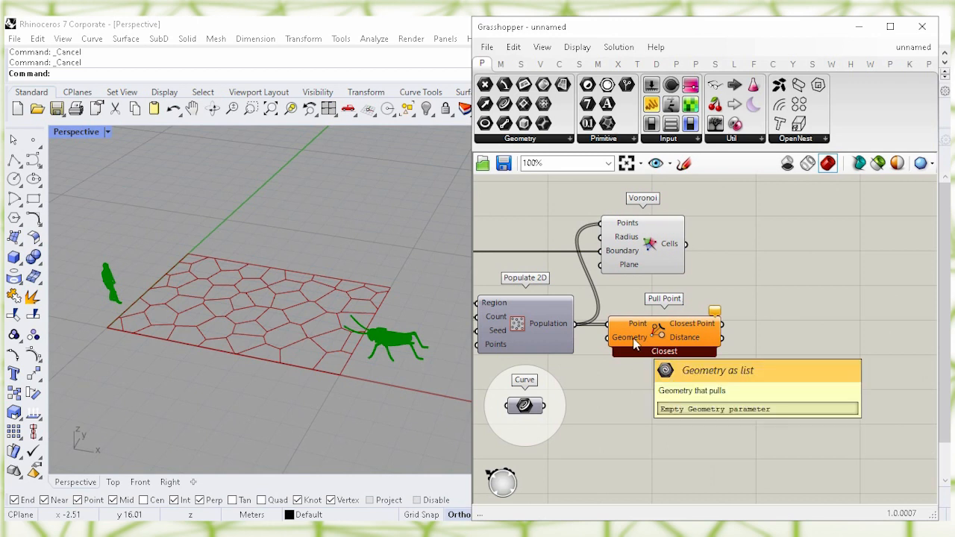
drag(545, 405, 607, 337)
click(645, 420)
Turn on the preview of the Curve parameter and highlight Pull Point's closest points in the viewport
click(524, 406)
right_click(526, 407)
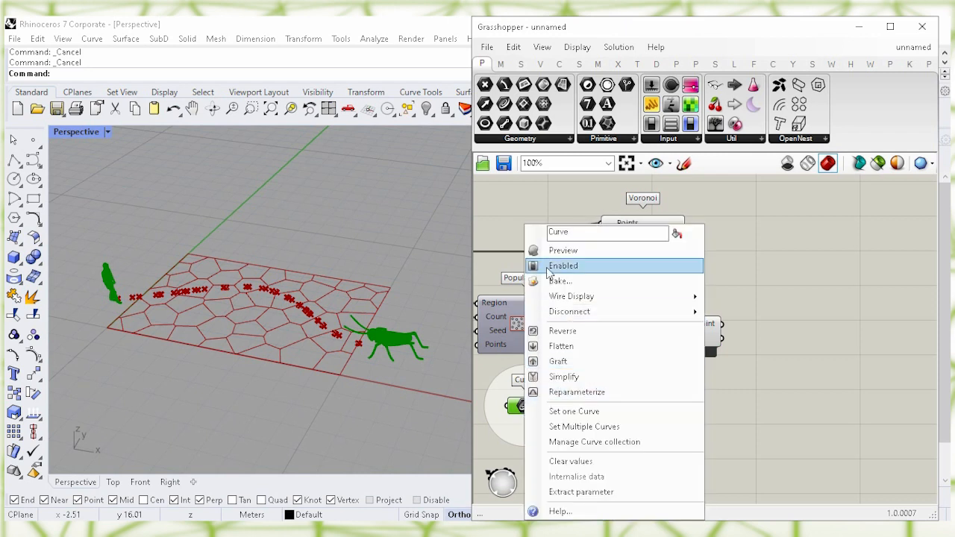
click(676, 253)
click(671, 418)
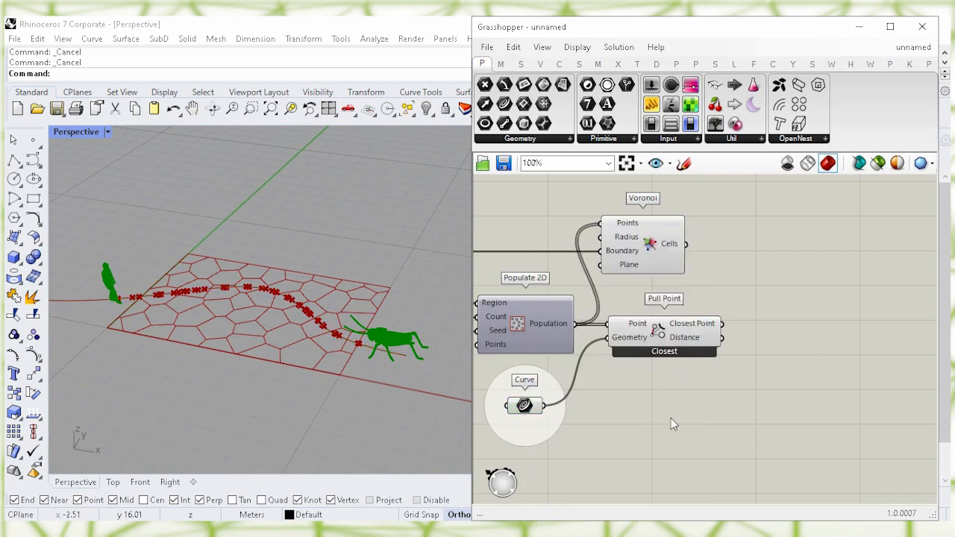
click(674, 337)
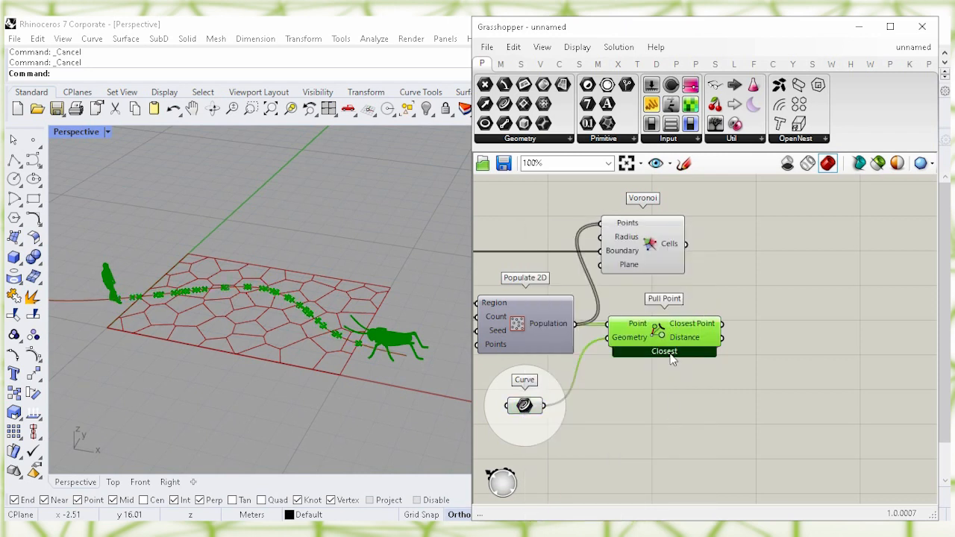
click(716, 419)
Add a Cull Pattern component on the empty canvas beyond Voronoi
right_drag(831, 312, 707, 322)
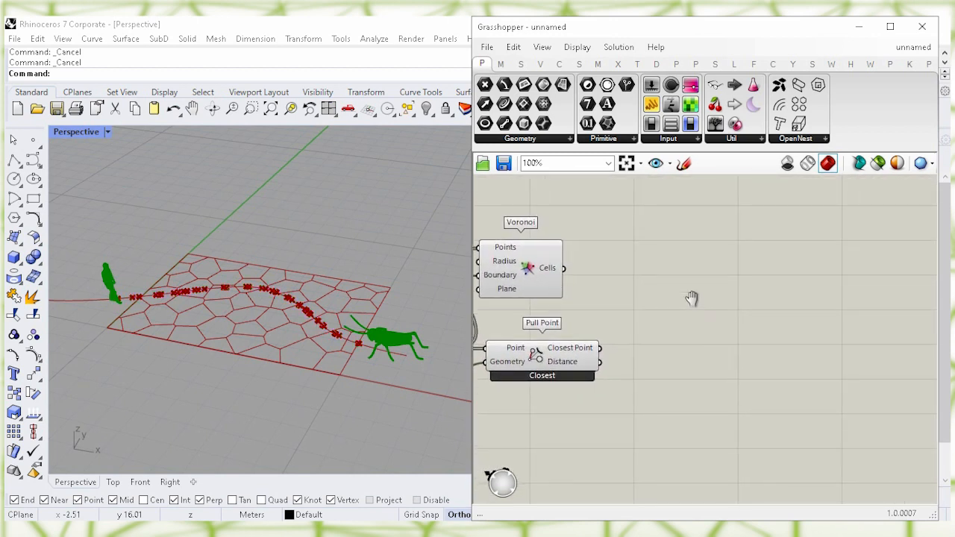
double_click(723, 300)
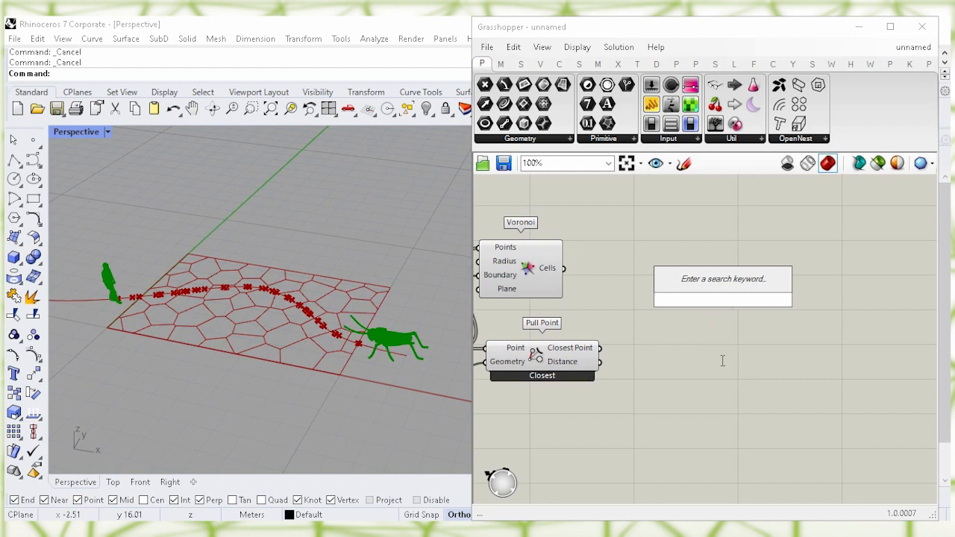
text(cull)
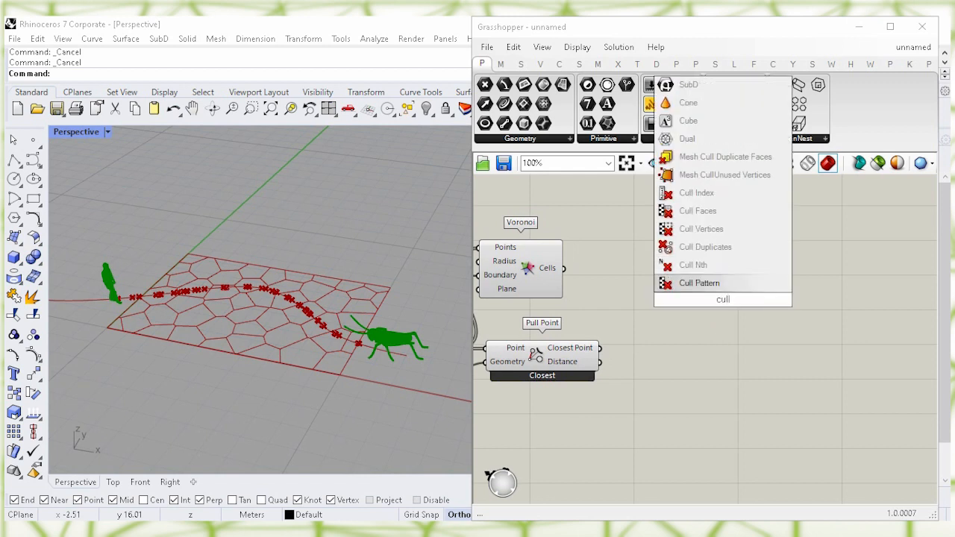
click(725, 284)
drag(722, 295, 693, 280)
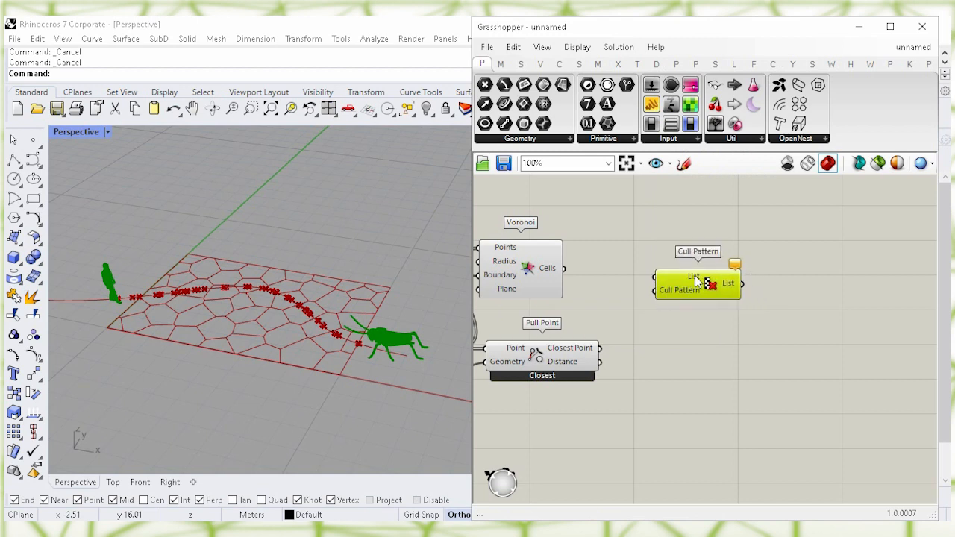
Turn off Voronoi's preview and connect its Cells output to Cull Pattern's List input
click(534, 276)
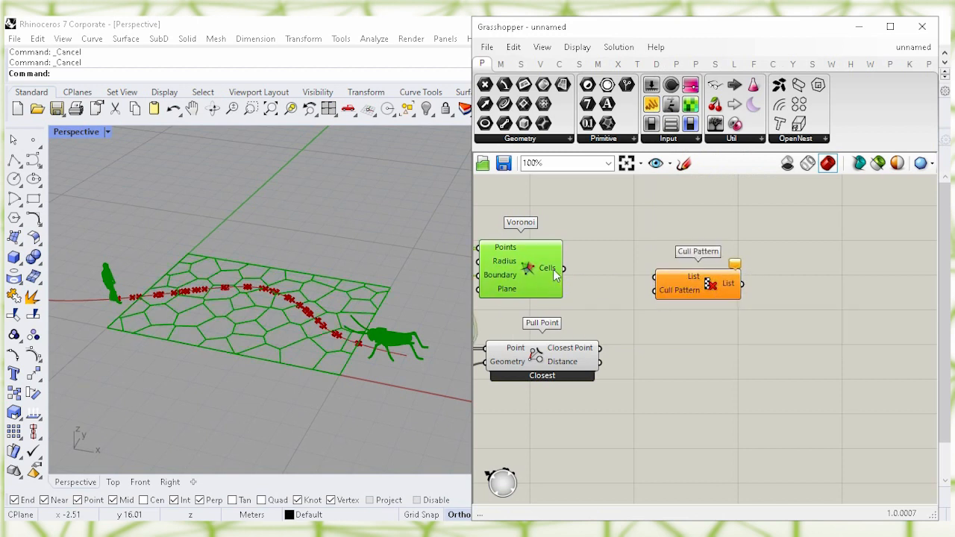
mouse_move(555, 276)
right_click(527, 268)
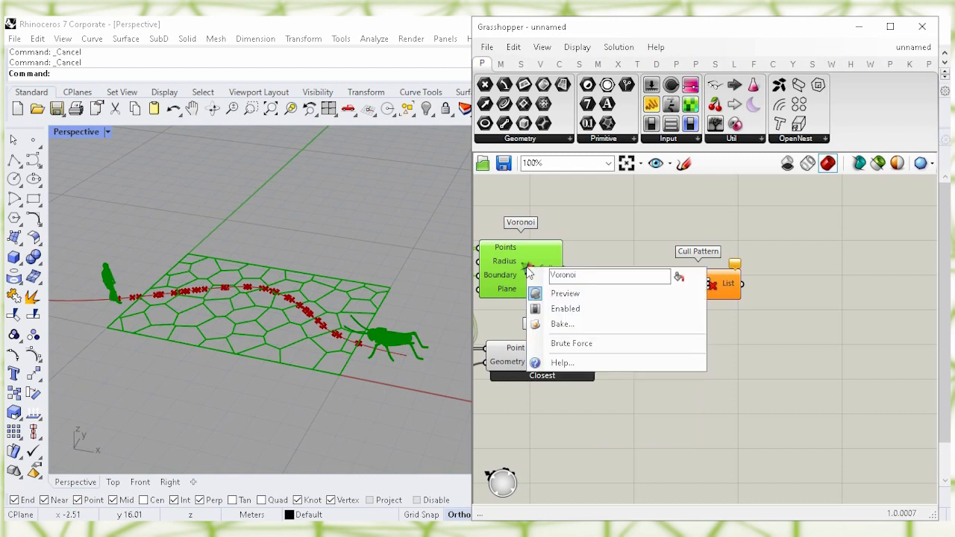
click(673, 298)
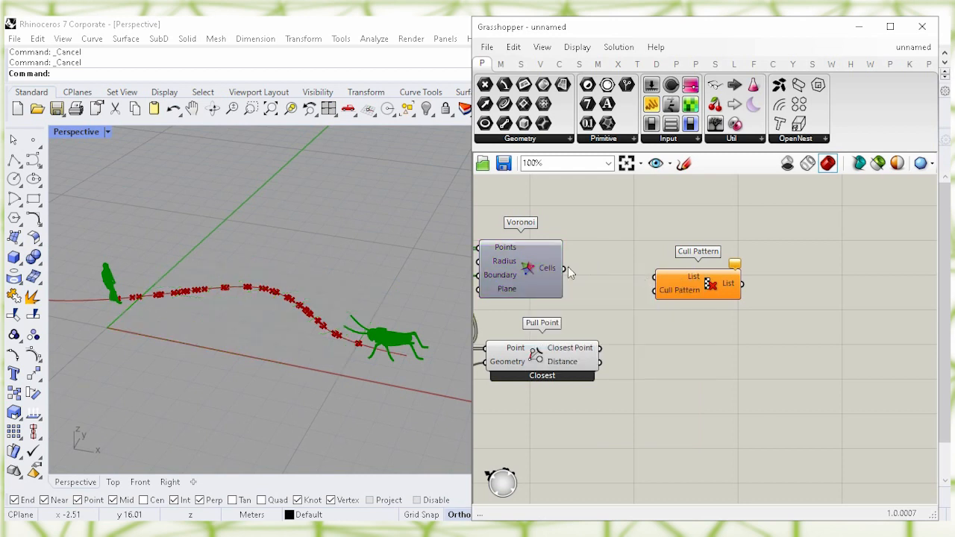
drag(564, 268, 686, 282)
click(688, 297)
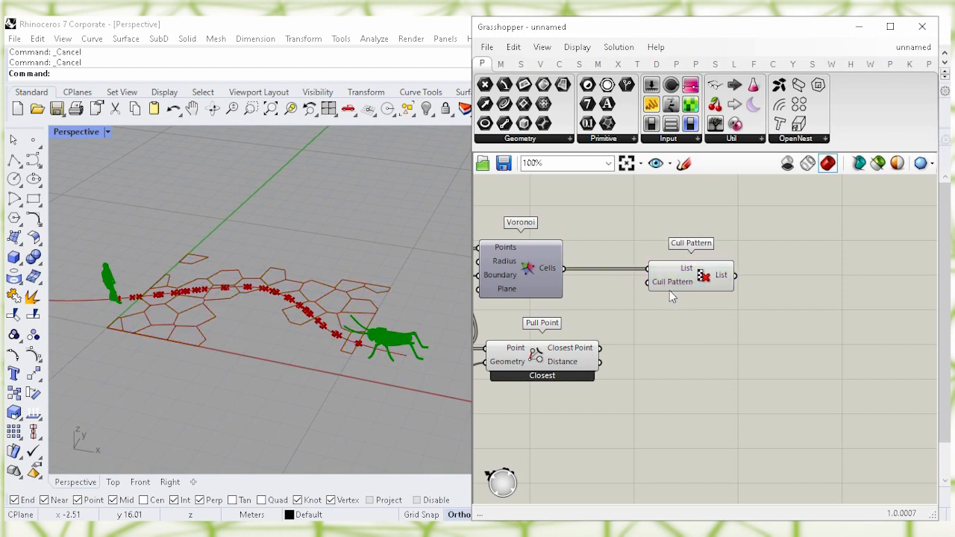
Add a Larger Than component below Cull Pattern and connect Pull Point's Distance output to its First Number input
mouse_move(669, 284)
click(558, 366)
mouse_move(558, 366)
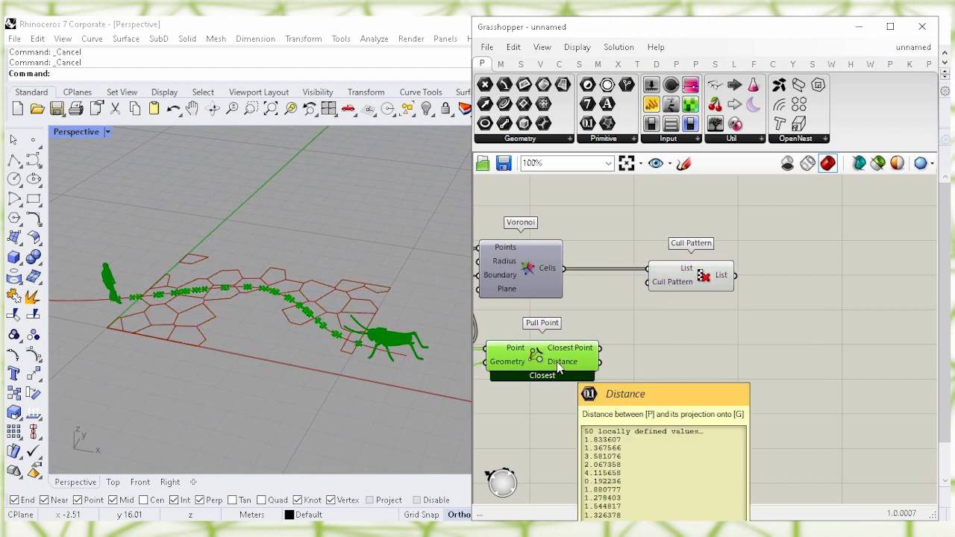
double_click(709, 394)
text(larger)
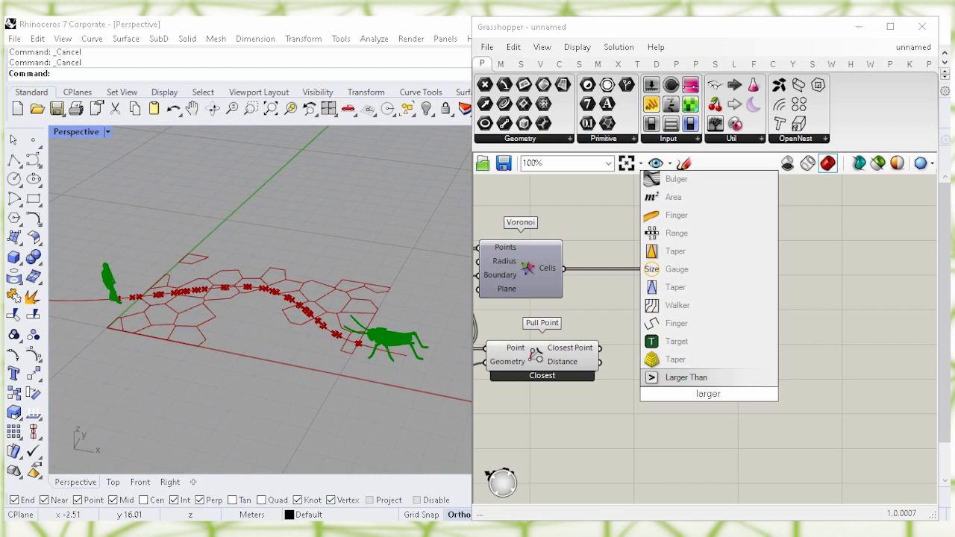
click(712, 377)
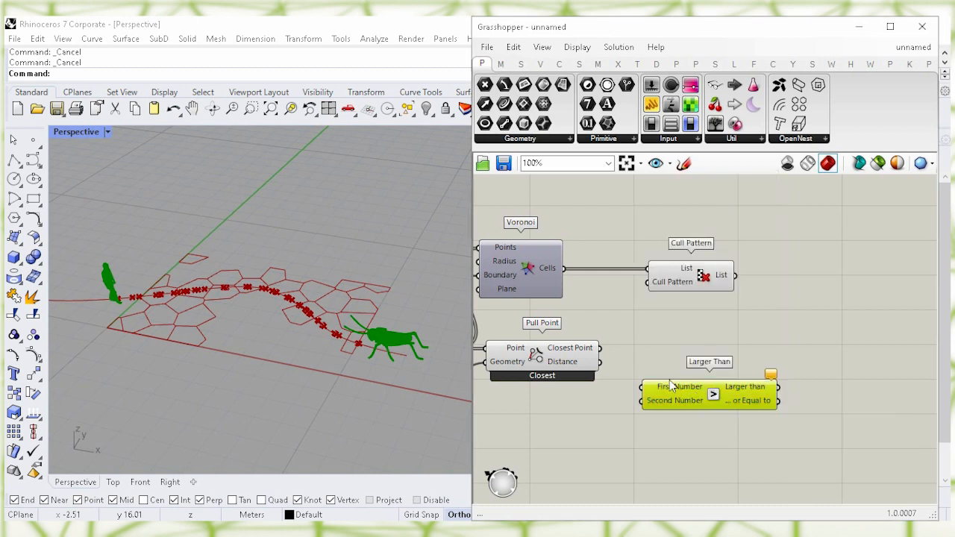
drag(601, 364, 641, 387)
drag(713, 394, 703, 397)
Create a number slider set to 1.16 below Pull Point and connect it to Larger Than's Second Number input
click(576, 463)
right_drag(576, 463, 574, 427)
double_click(574, 426)
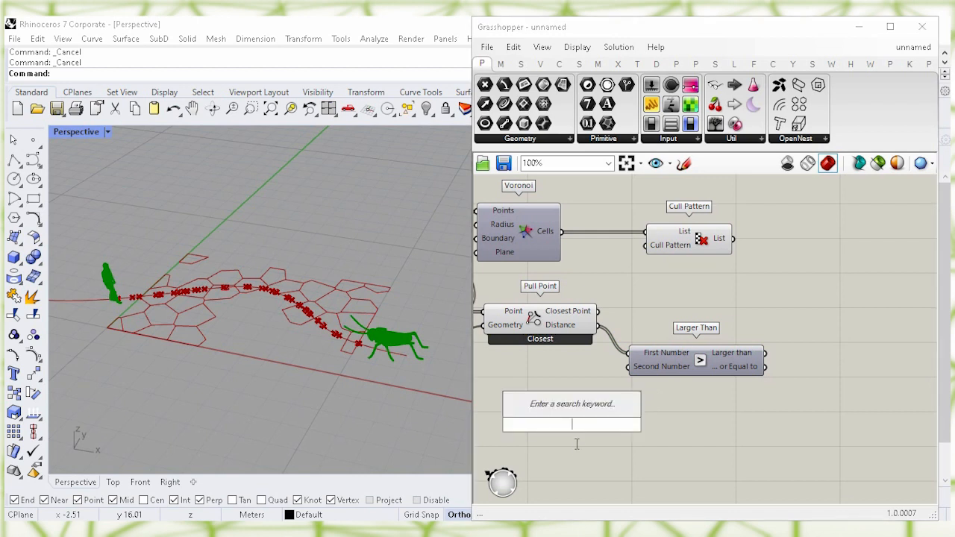
text(1.16)
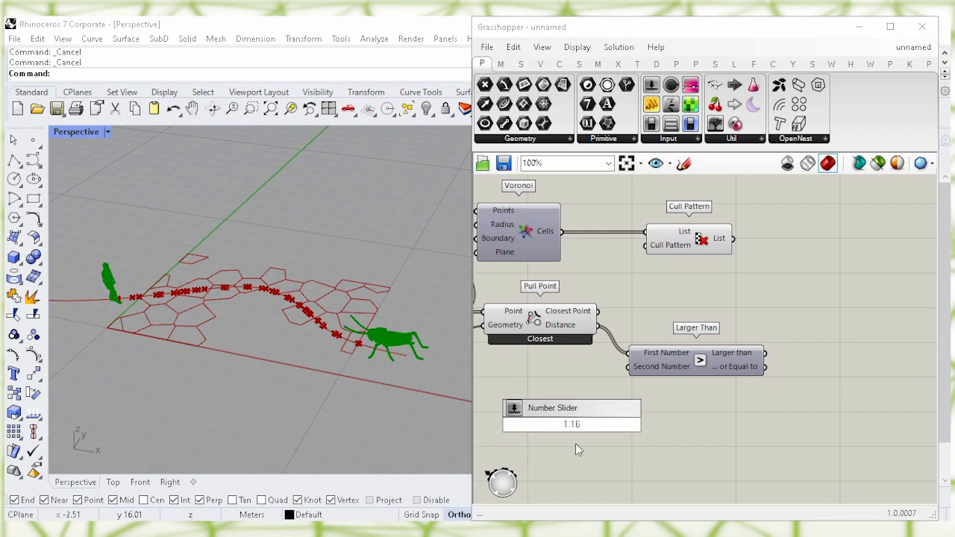
key(Return)
drag(599, 424, 590, 400)
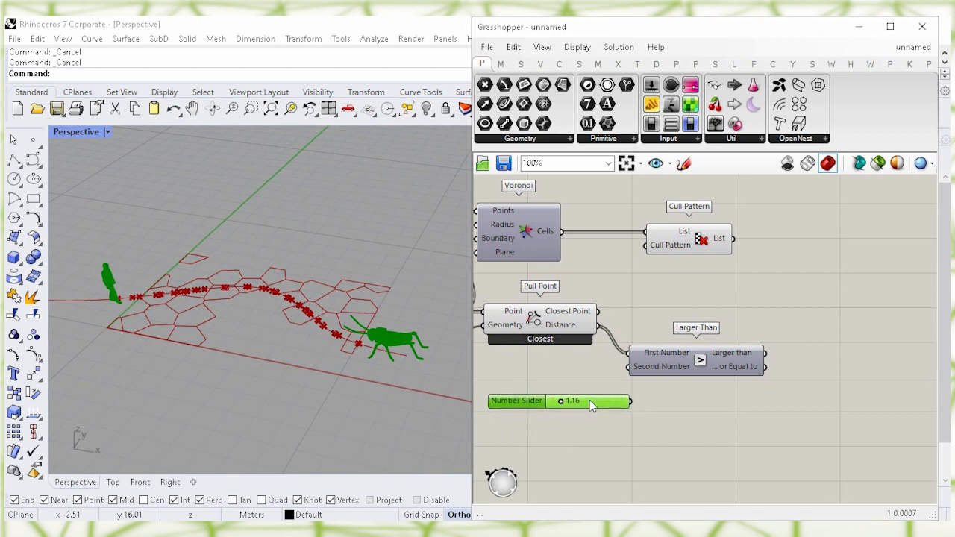
click(659, 367)
drag(659, 367, 691, 402)
click(677, 337)
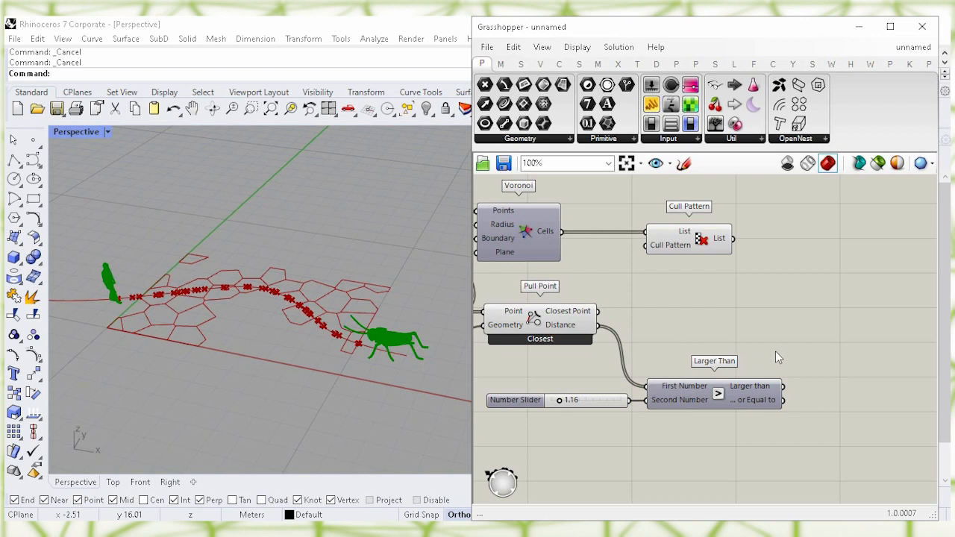
Connect the Larger than output to Cull Pattern's Cull Pattern input and move Cull Pattern farther from Voronoi
mouse_move(673, 248)
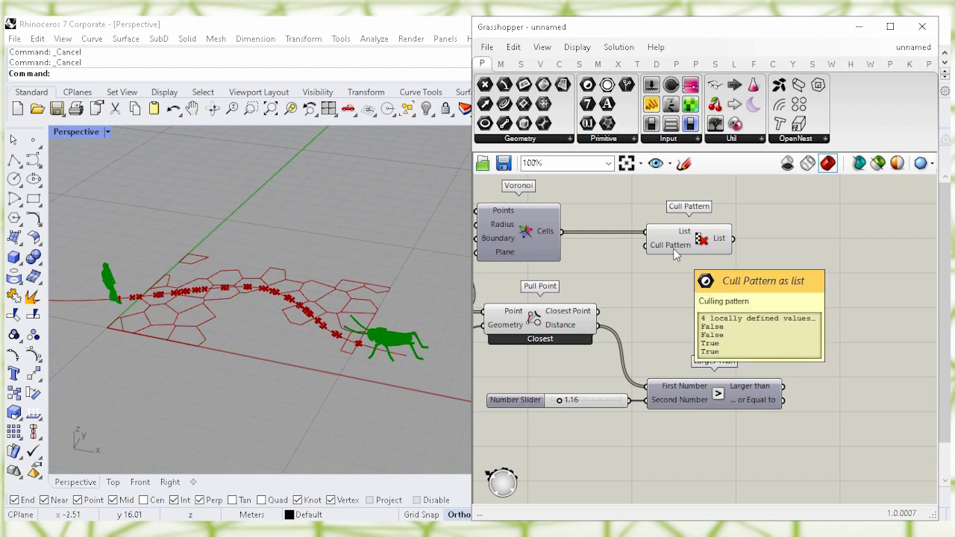
mouse_move(742, 386)
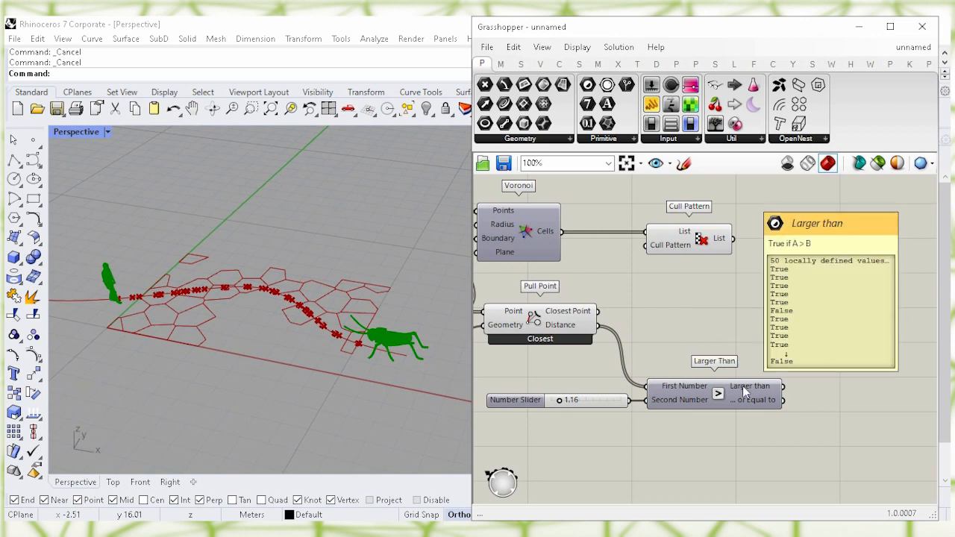
drag(782, 386, 739, 241)
click(797, 321)
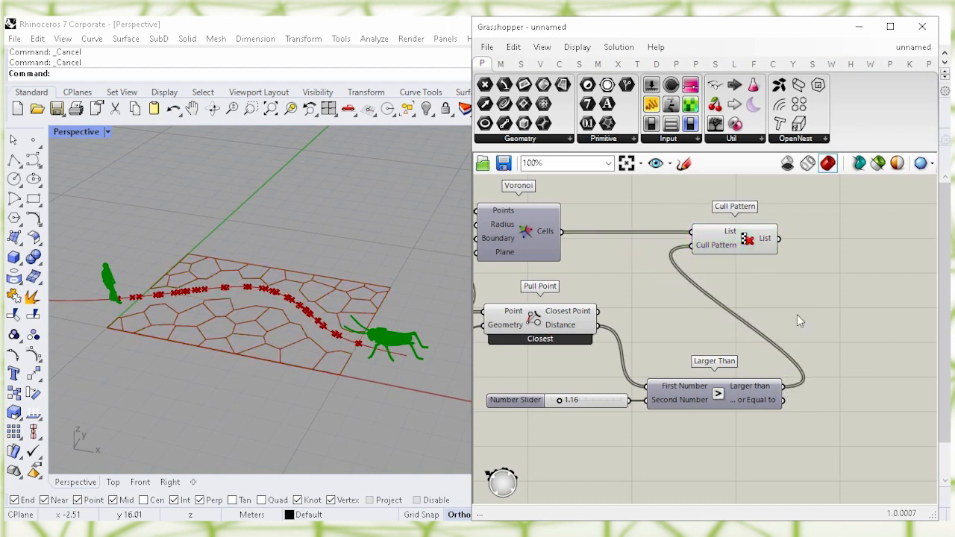
Turn off Pull Point's preview and highlight the Cull Pattern result to check the remaining Voronoi cells
click(607, 406)
drag(560, 401, 559, 402)
click(553, 341)
right_click(532, 320)
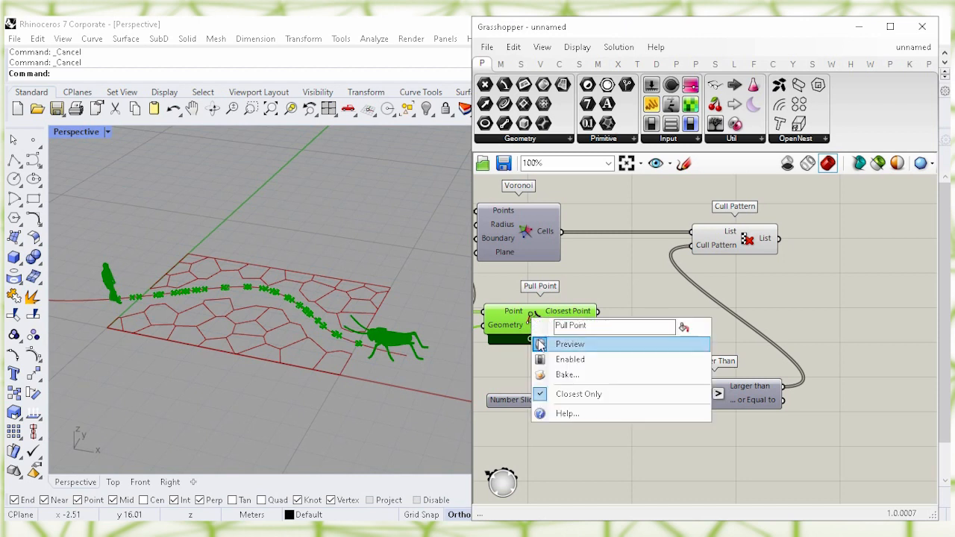
click(687, 343)
click(590, 375)
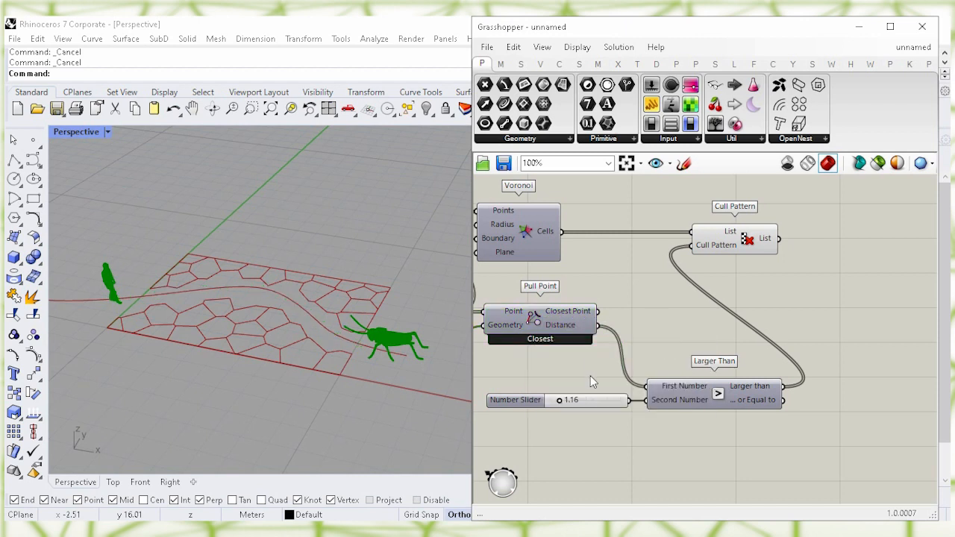
click(734, 248)
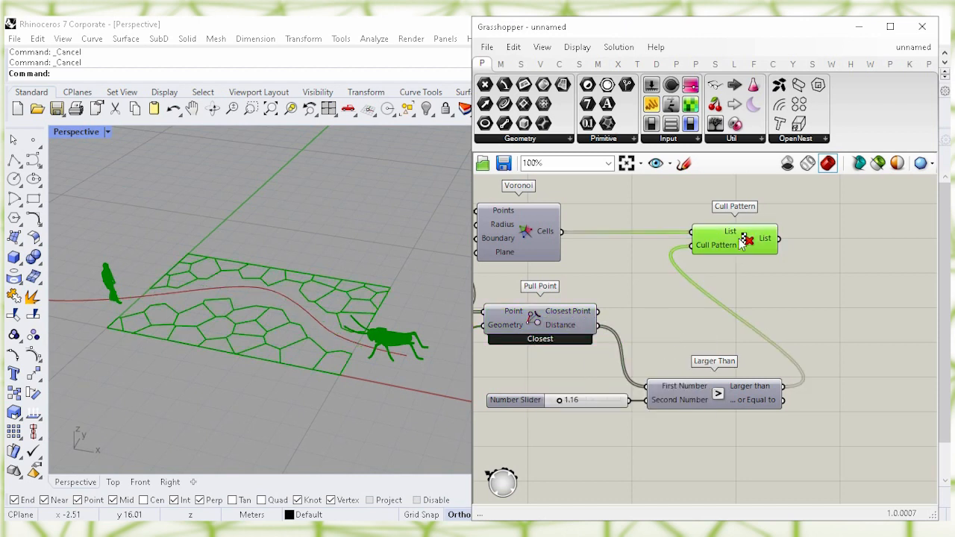
click(821, 301)
Add an Area component beyond Cull Pattern and connect Cull Pattern's List output to its Geometry input
right_drag(844, 298, 701, 300)
double_click(761, 291)
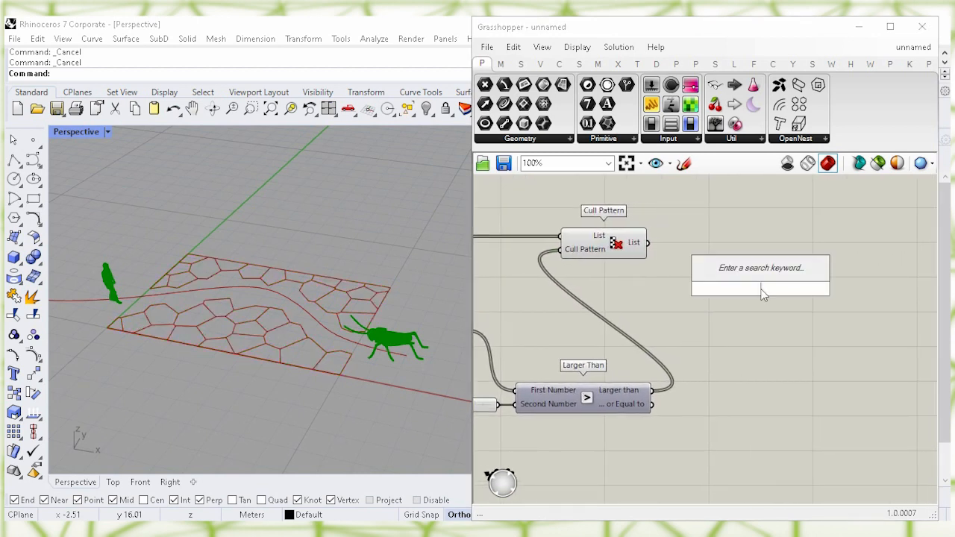
text(area)
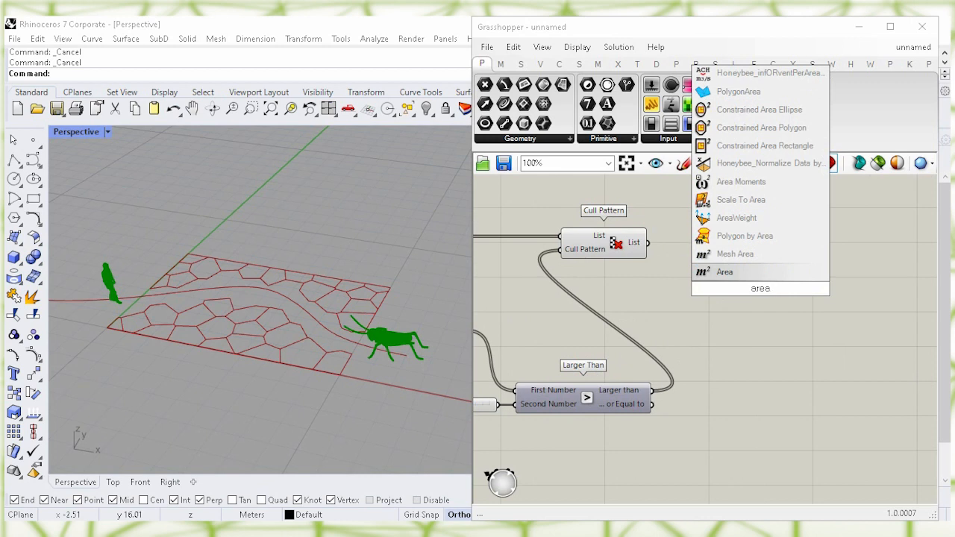
click(741, 273)
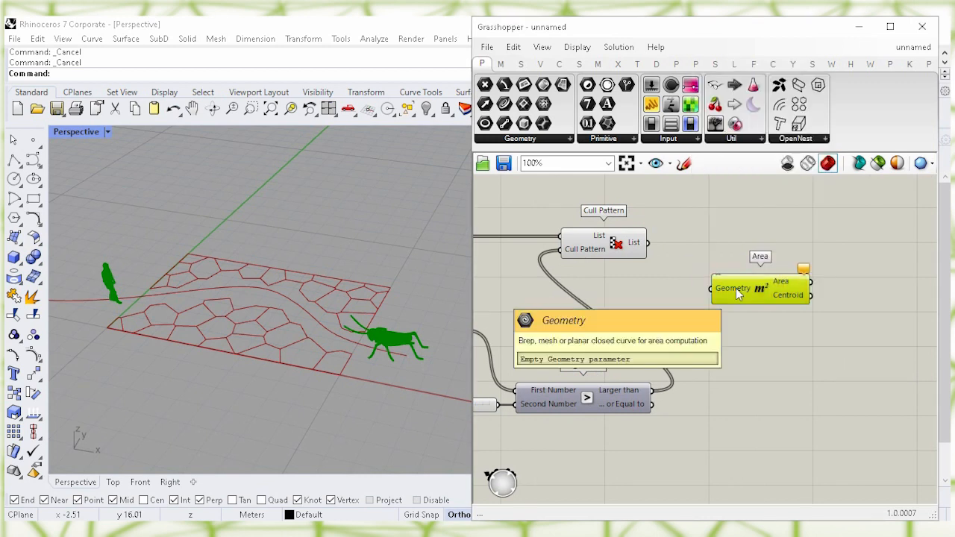
drag(744, 291, 709, 304)
click(613, 249)
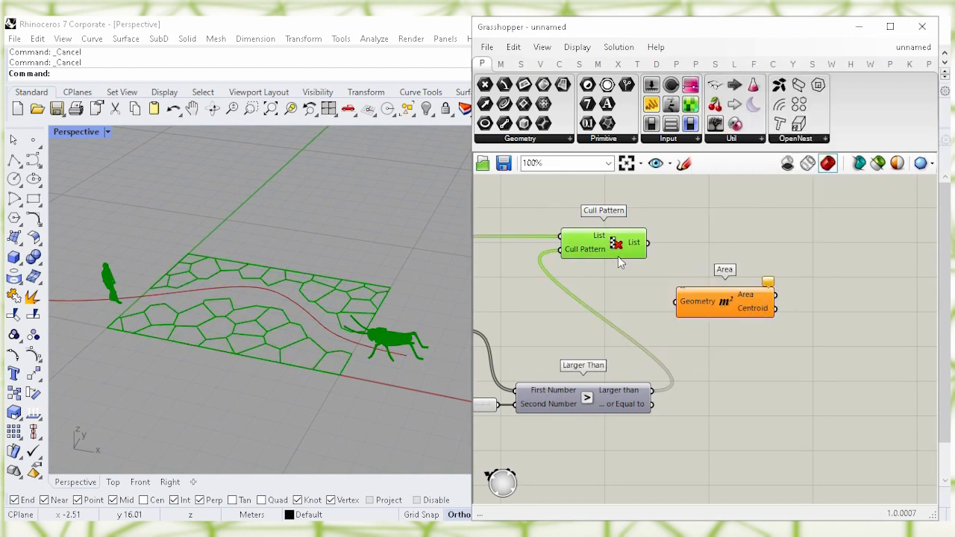
drag(648, 243, 722, 313)
click(735, 244)
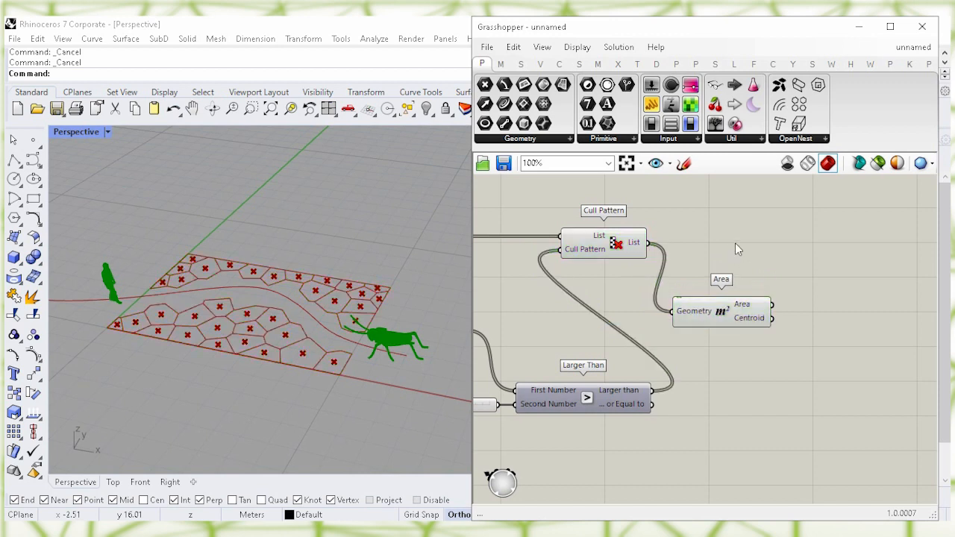
Add an Extrude Point component to the right of Cull Pattern, above the Area component
double_click(825, 248)
text(extrude p)
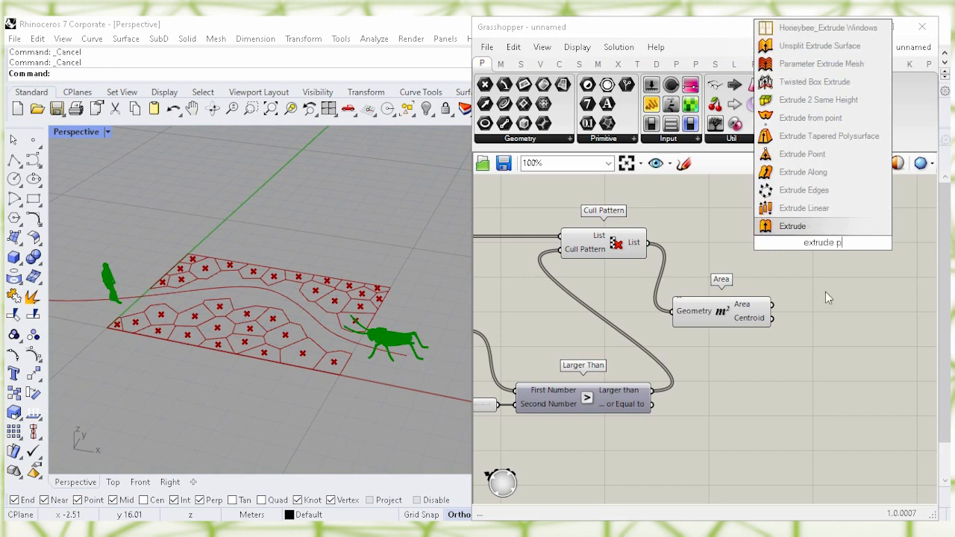
text(oint)
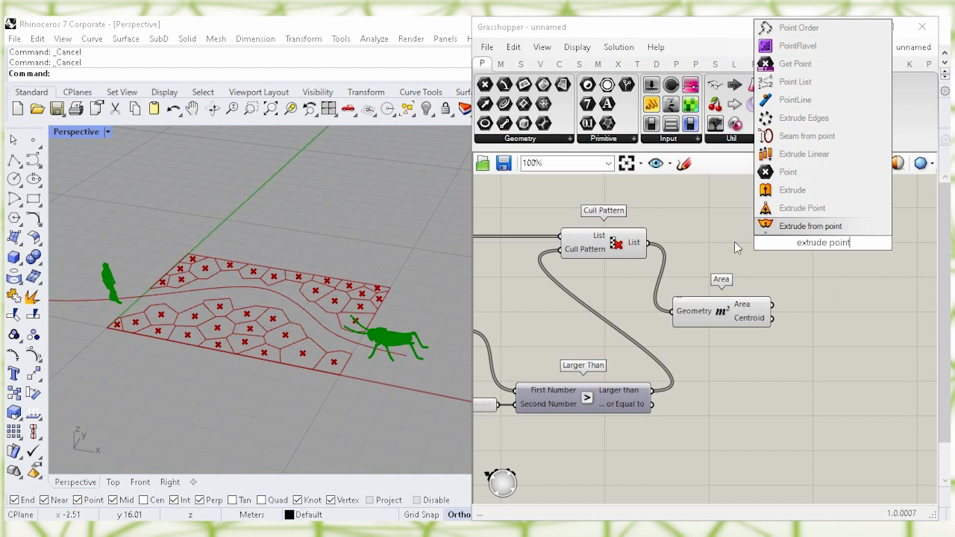
click(823, 209)
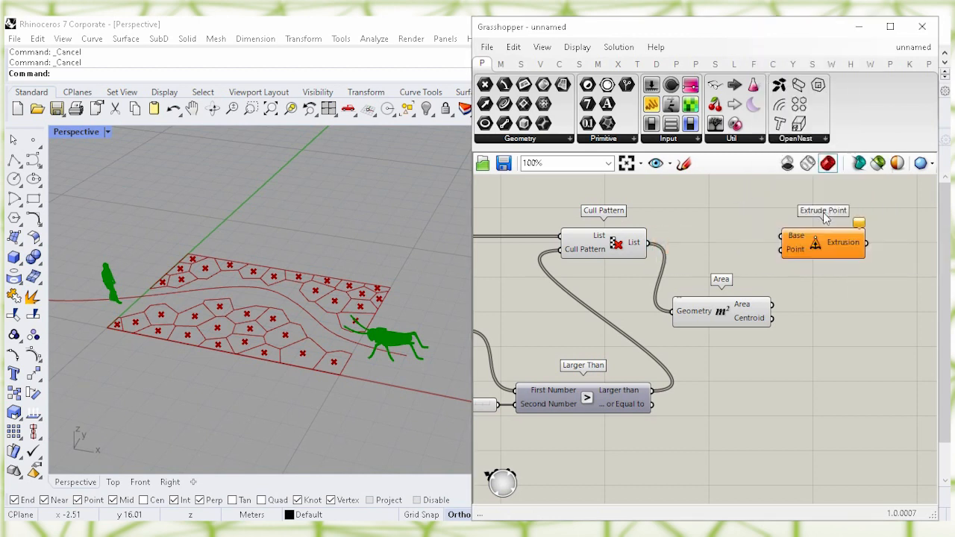
Turn off Cull Pattern's preview and connect its List output to Extrude Point's Base input
click(617, 246)
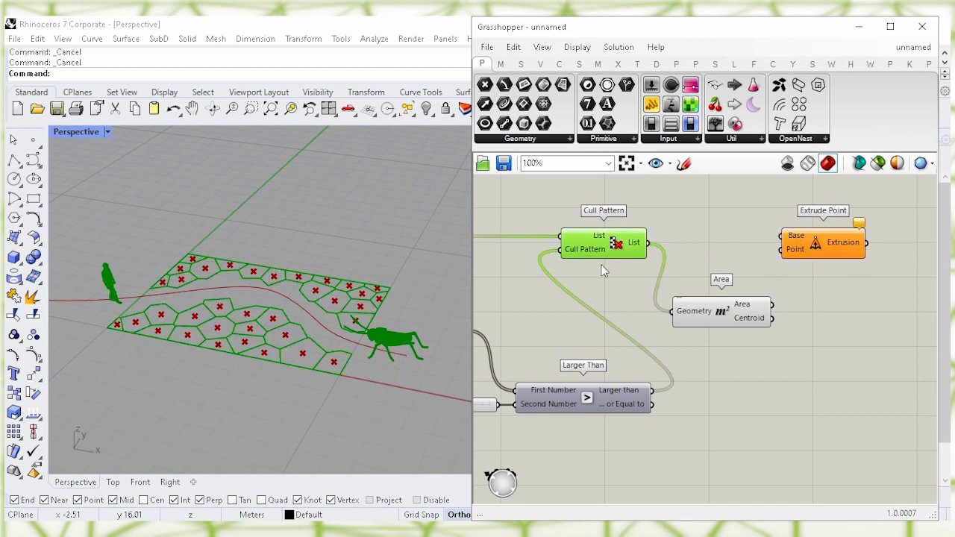
right_click(620, 247)
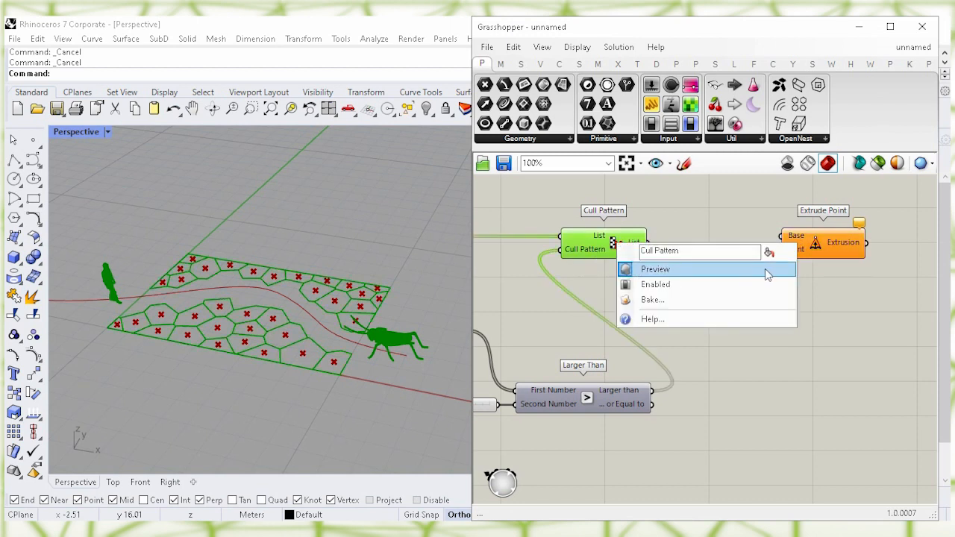
click(687, 270)
drag(647, 243, 780, 236)
drag(835, 251, 863, 257)
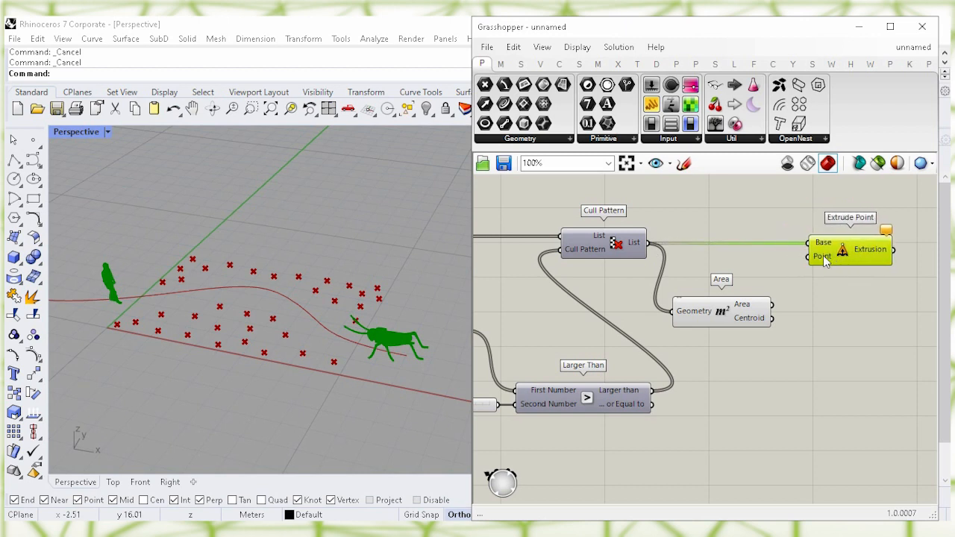
Move Extrude Point farther from the Area component and add a Move component between them
click(841, 333)
right_drag(843, 333, 659, 335)
drag(656, 257, 826, 257)
double_click(706, 346)
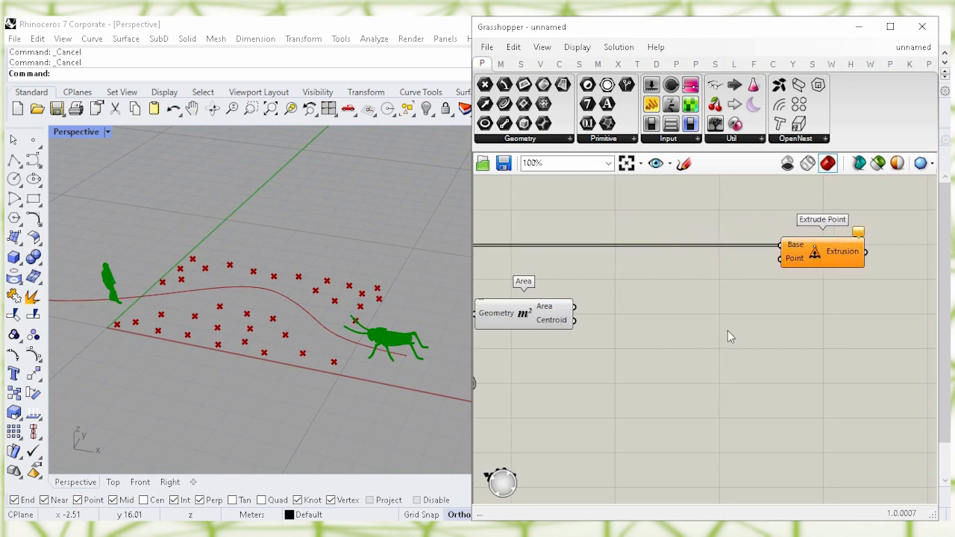
text(m)
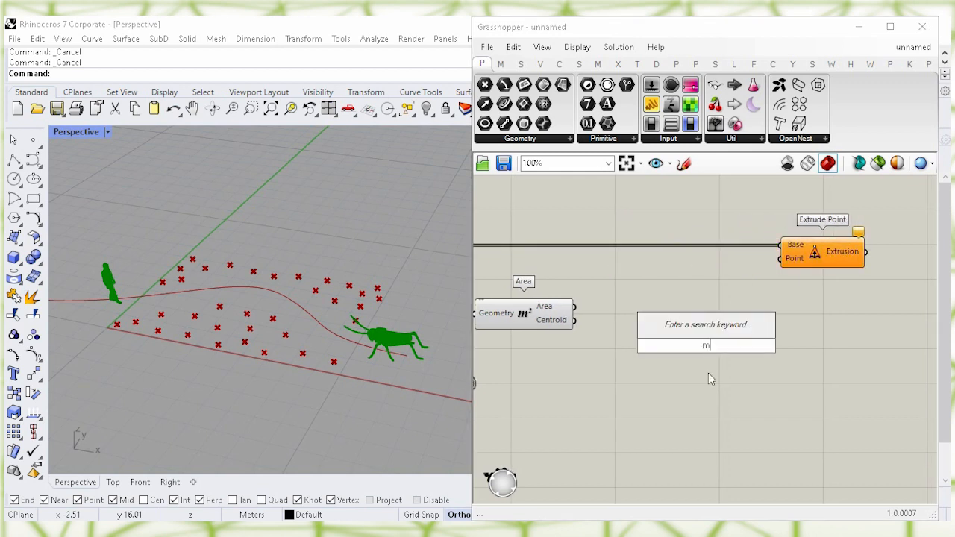
text(ove)
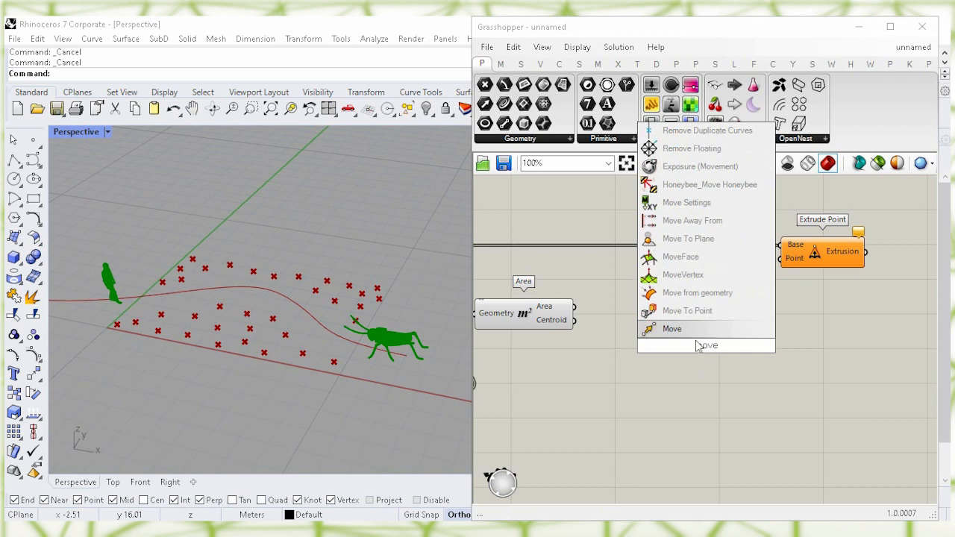
click(696, 330)
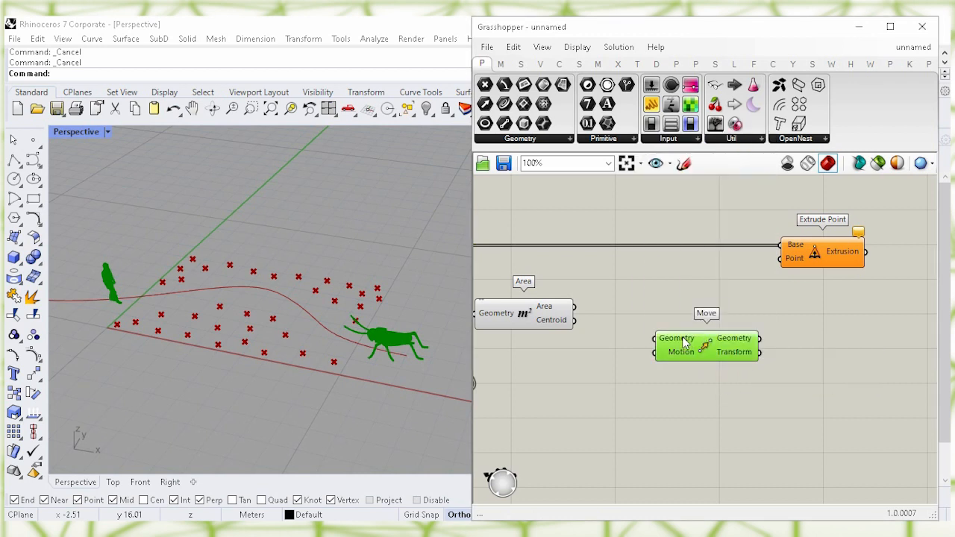
mouse_move(684, 342)
Turn off Area's preview and connect its Centroid output to Move's Geometry input
click(531, 327)
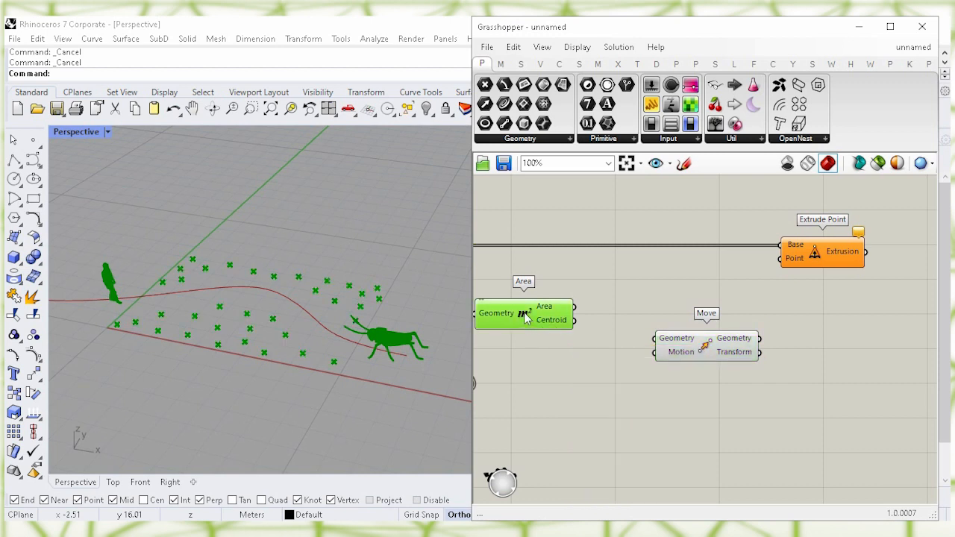
right_click(525, 314)
click(674, 341)
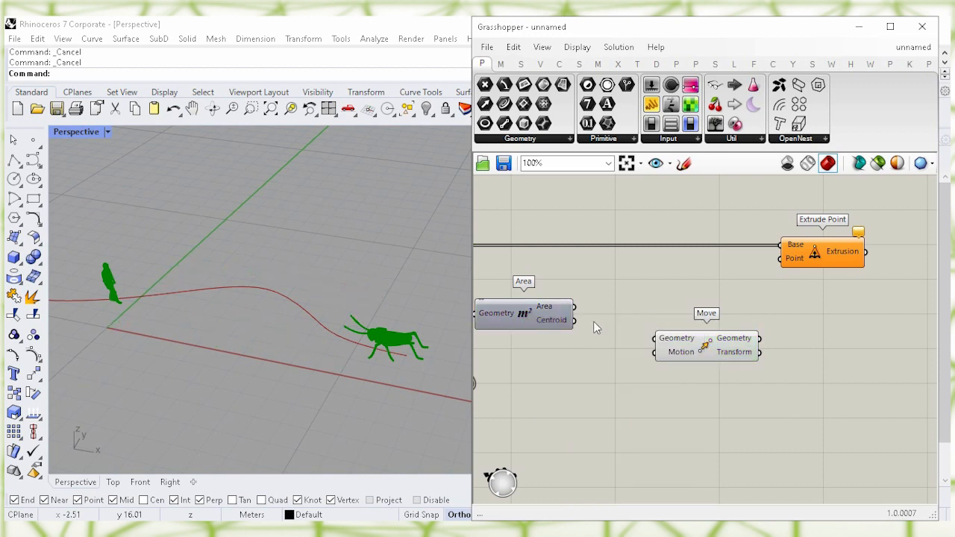
drag(575, 320, 732, 334)
mouse_move(708, 334)
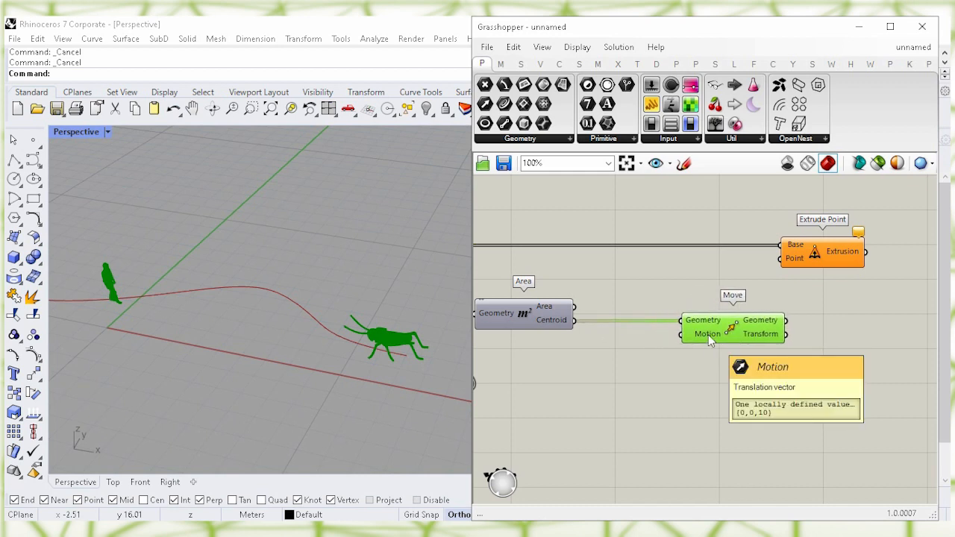
Add a Unit Z component below Move and connect its Unit vector output to Move's Motion input
click(653, 399)
double_click(652, 400)
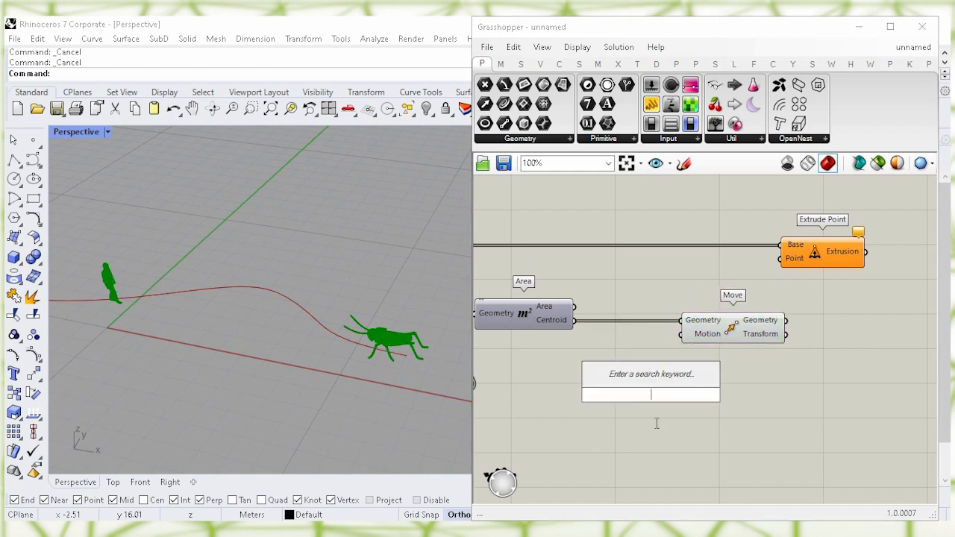
text(z)
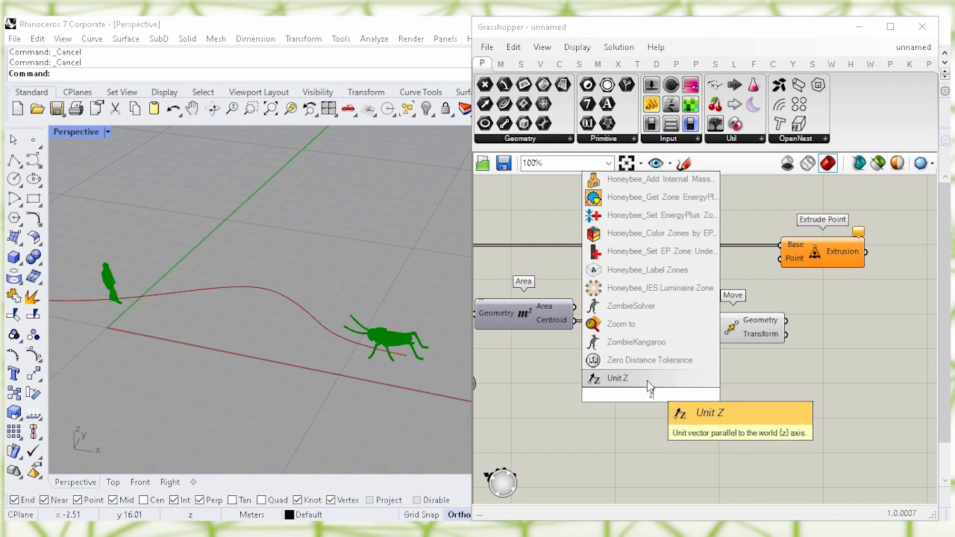
key(Return)
drag(699, 395, 700, 337)
click(742, 336)
click(747, 375)
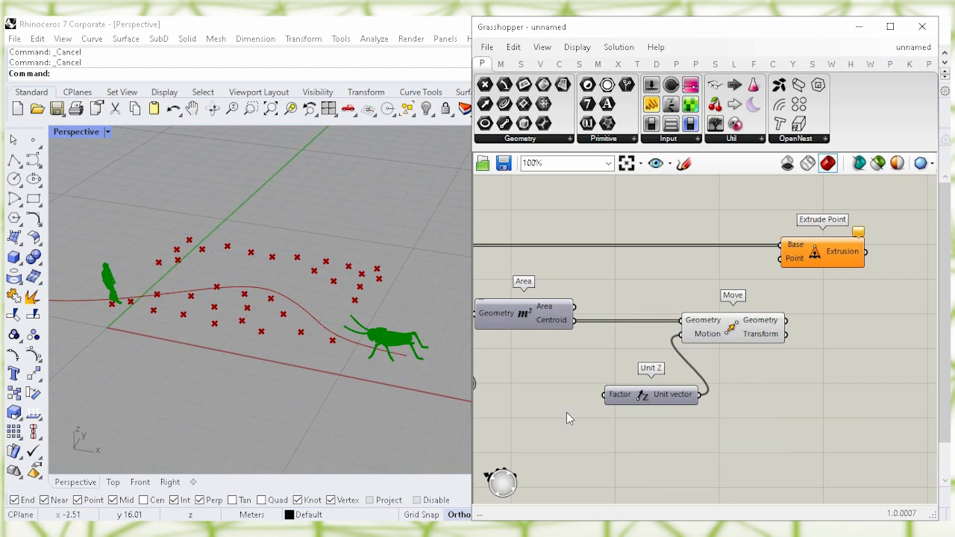
Create a number slider set to 1.00 below Area and connect it to Unit Z's Factor input
right_drag(557, 377, 633, 366)
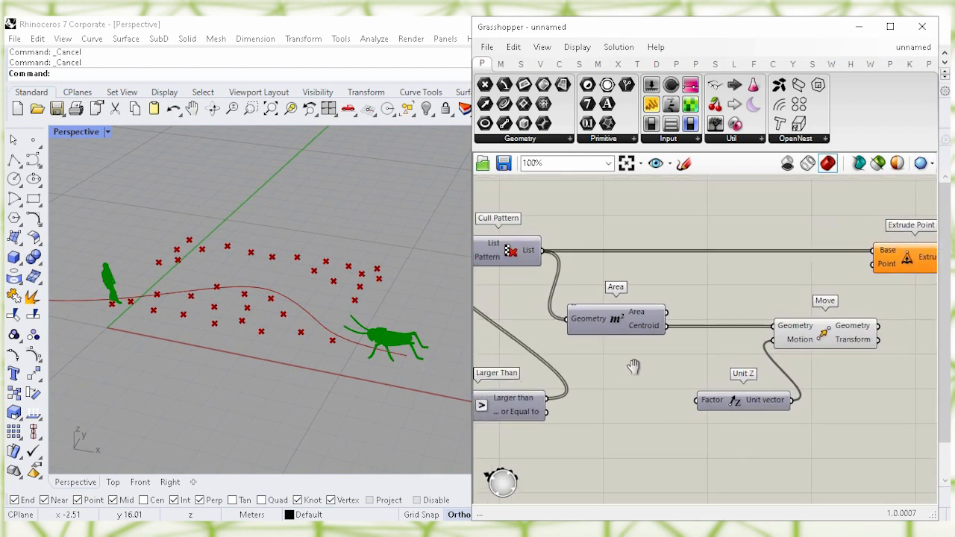
double_click(633, 366)
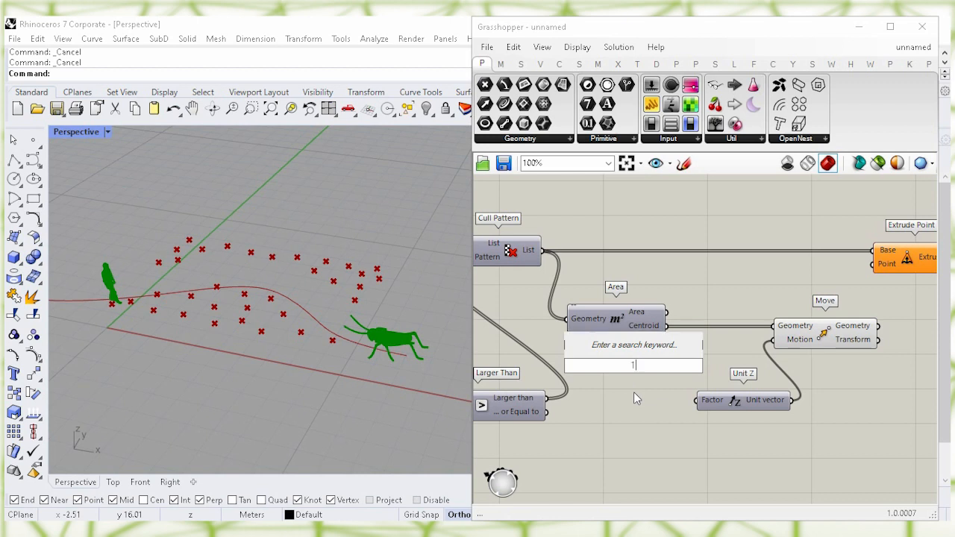
text(1.0)
key(Return)
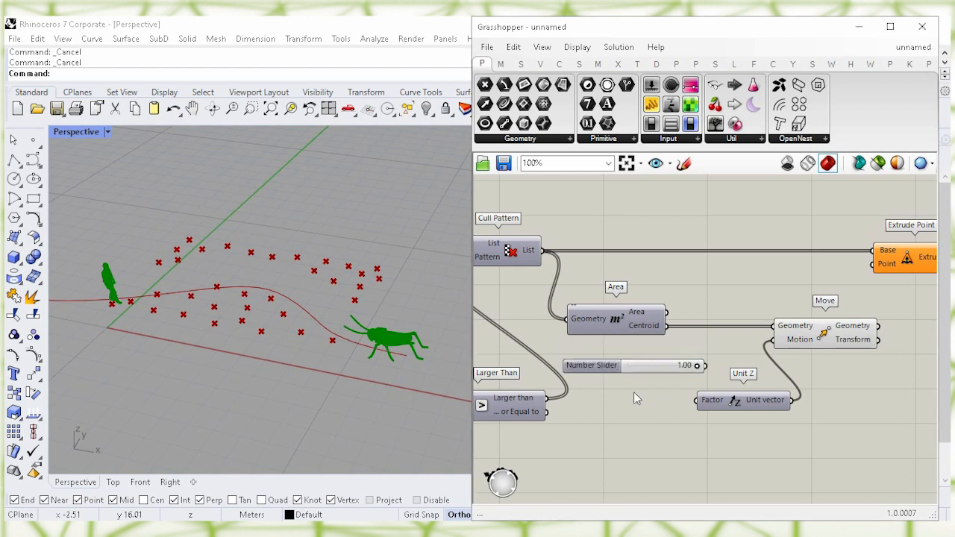
drag(644, 371, 627, 359)
drag(735, 401, 729, 390)
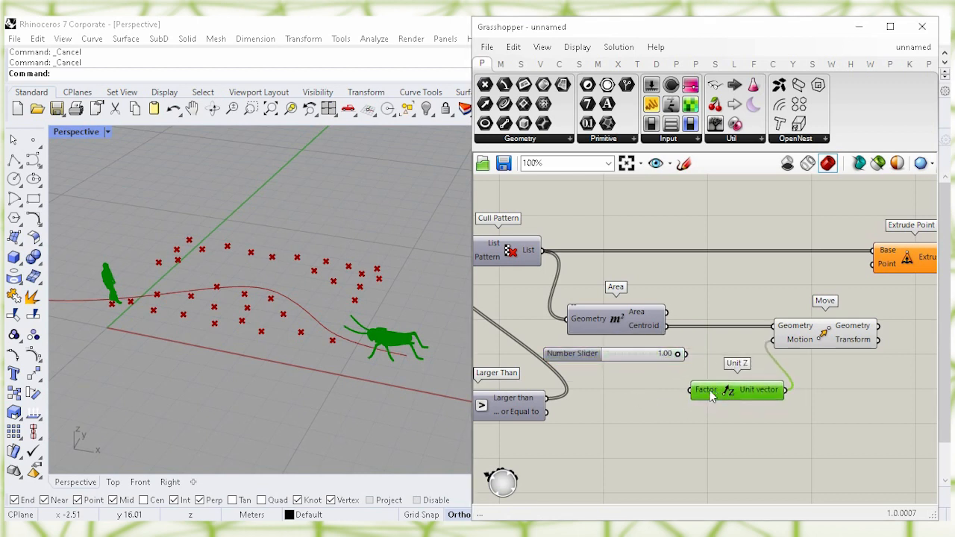
click(699, 354)
drag(688, 356, 691, 390)
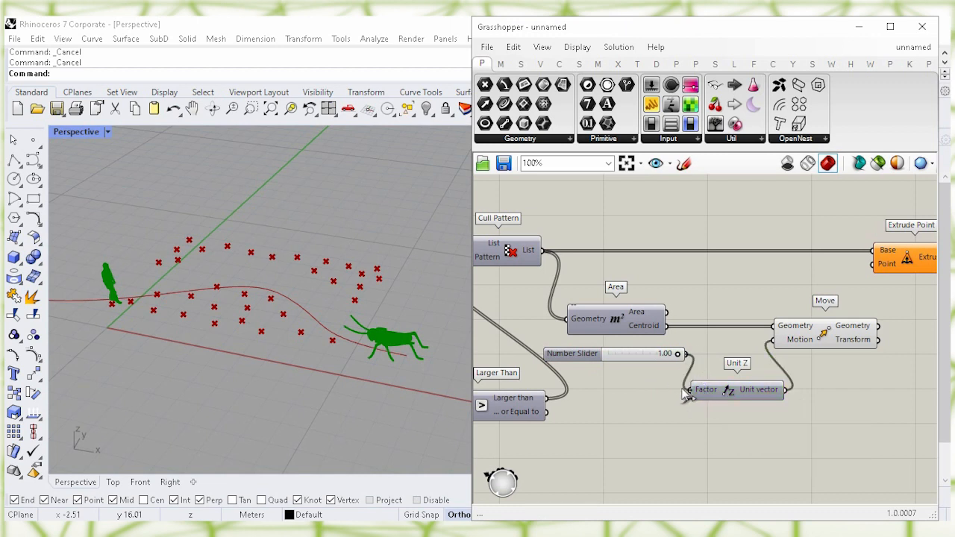
Turn off Move's preview and connect its Geometry output to Extrude Point's Point input
click(779, 341)
right_drag(852, 376, 634, 390)
click(710, 359)
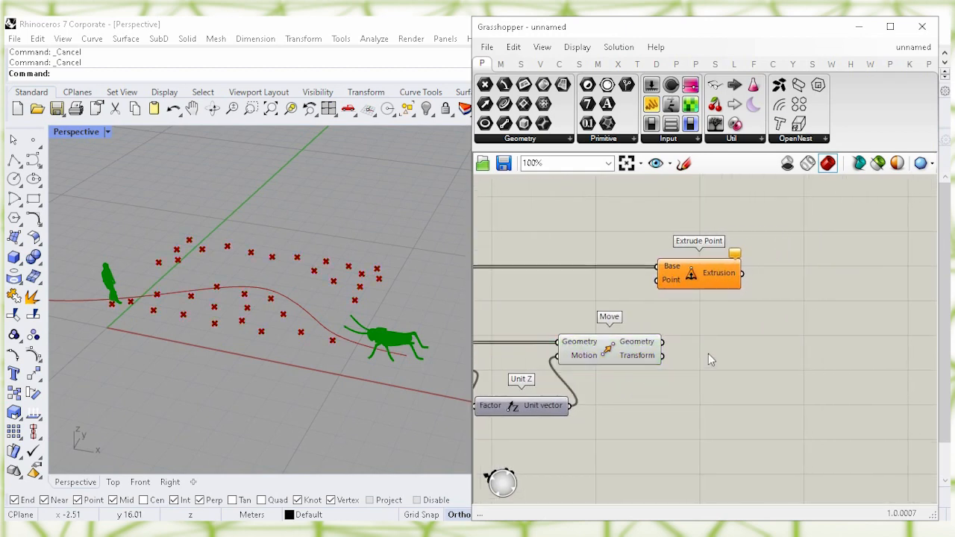
mouse_move(668, 280)
click(635, 348)
mouse_move(634, 349)
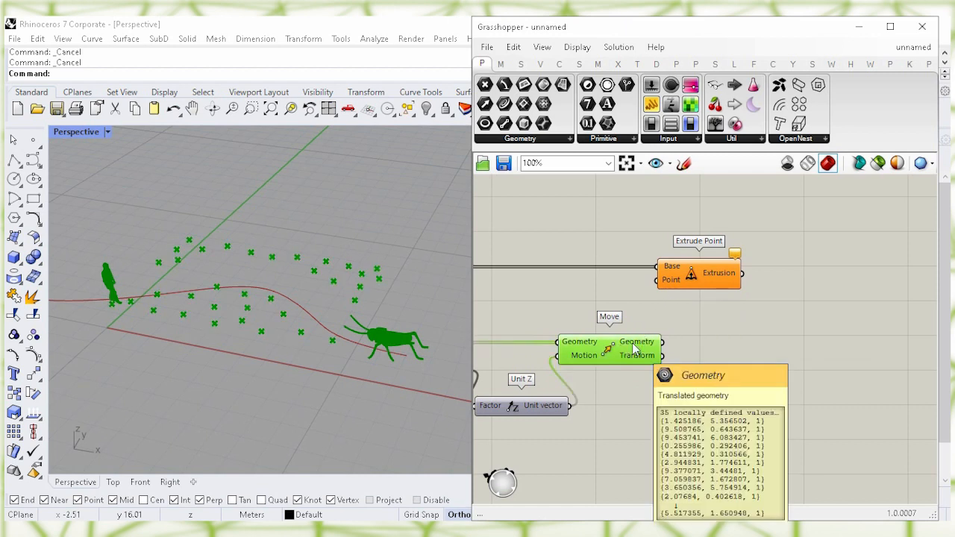
right_click(605, 347)
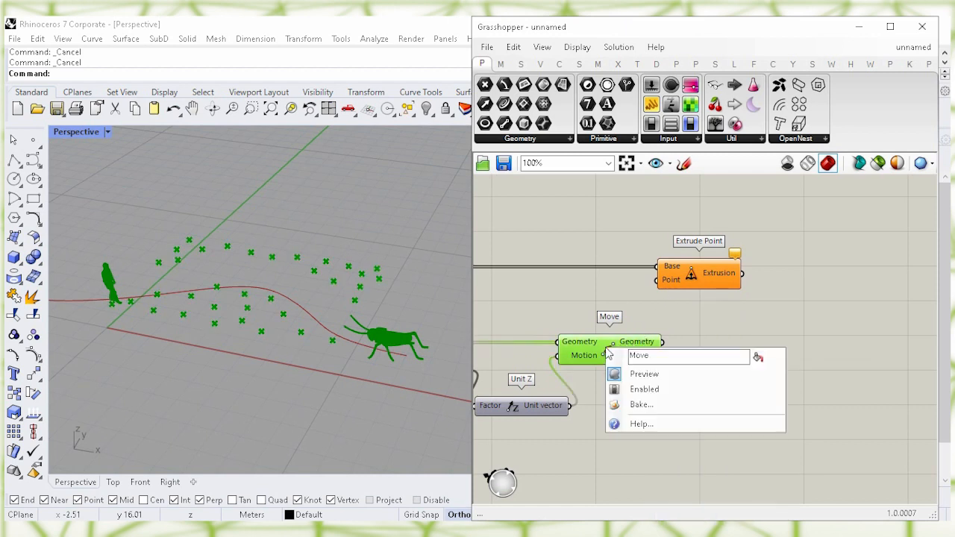
click(755, 377)
drag(664, 341, 656, 280)
click(704, 279)
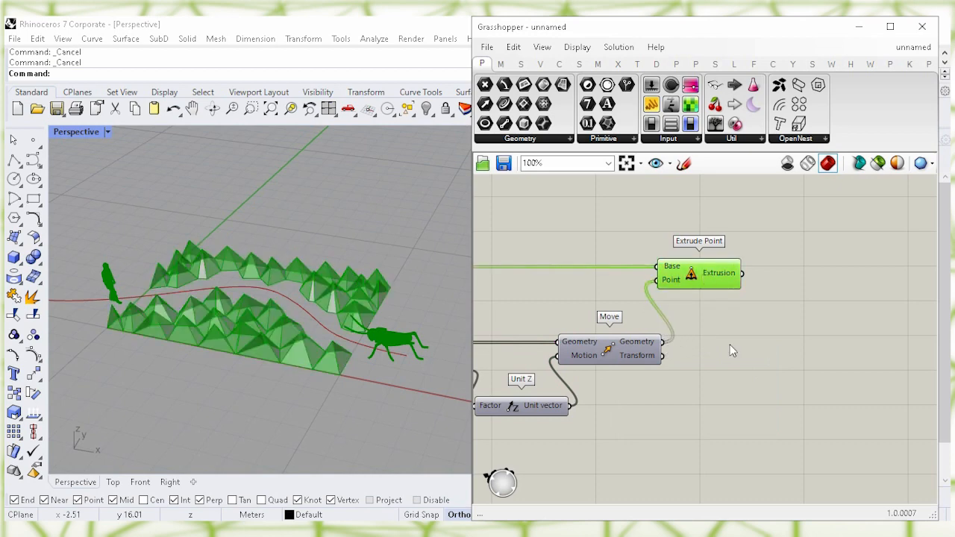
Try different extrusion heights with the slider feeding Unit Z's Factor, ending at 1.00
click(732, 350)
right_drag(716, 359, 851, 342)
click(670, 394)
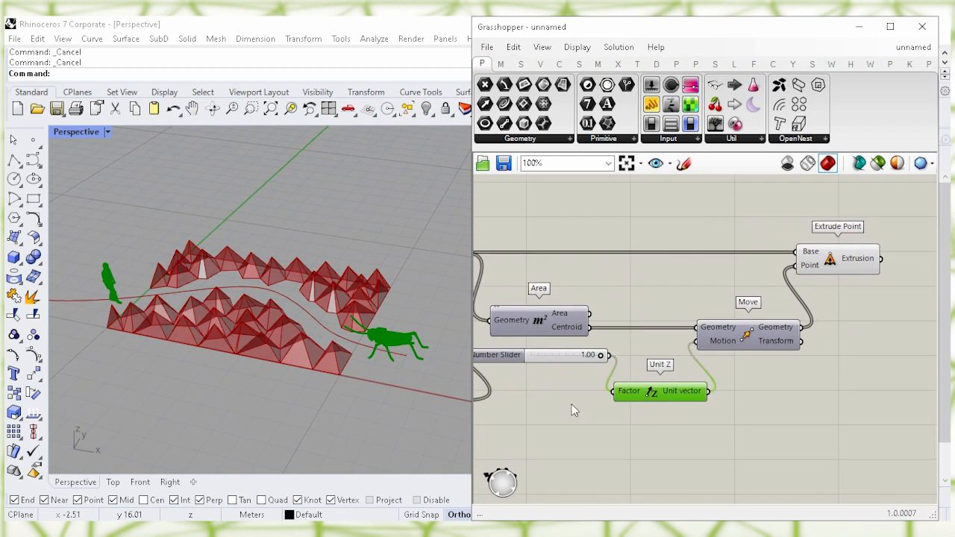
right_drag(573, 409, 619, 399)
drag(628, 357, 654, 358)
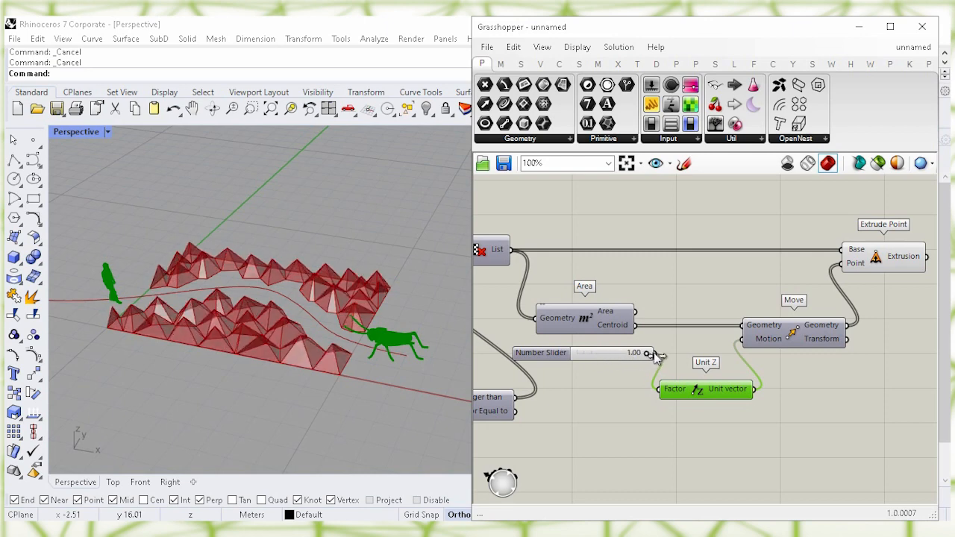
Try different cull distances, including 0.00, with the slider feeding Larger Than's Second Number, ending at 1.16
click(624, 385)
right_drag(599, 409, 723, 407)
right_drag(609, 442, 732, 435)
click(700, 407)
click(632, 448)
right_drag(562, 420, 587, 418)
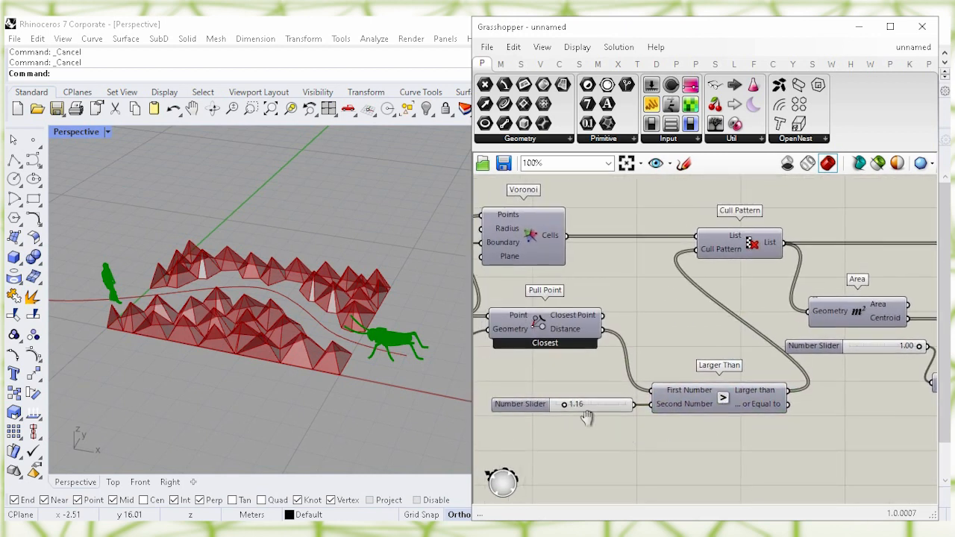
drag(561, 407, 550, 411)
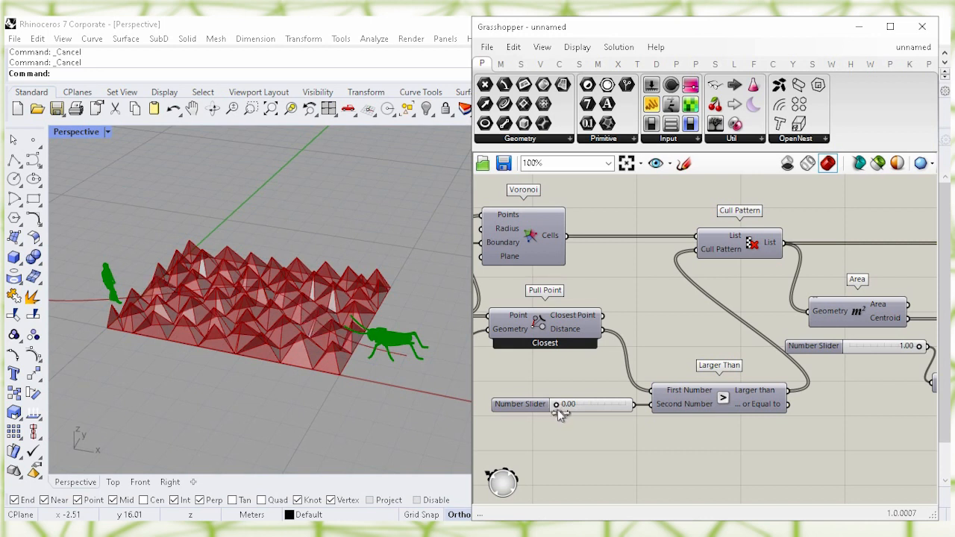
mouse_move(567, 409)
mouse_down()
mouse_move(585, 411)
mouse_move(563, 406)
mouse_up()
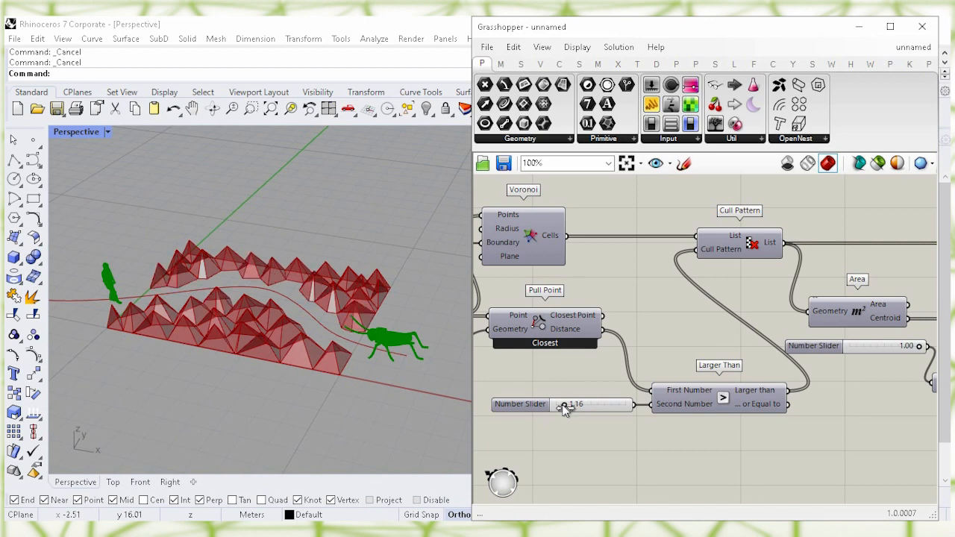
Trace the definition back to the Curve parameter that feeds Pull Point's Geometry input
right_drag(569, 424, 645, 430)
click(617, 340)
click(582, 377)
right_drag(582, 377, 663, 384)
click(564, 409)
click(623, 459)
right_drag(625, 461, 650, 439)
Switch Rhino from Perspective to a maximized Top viewport framed around the cell rectangle
click(79, 132)
double_click(79, 132)
double_click(61, 135)
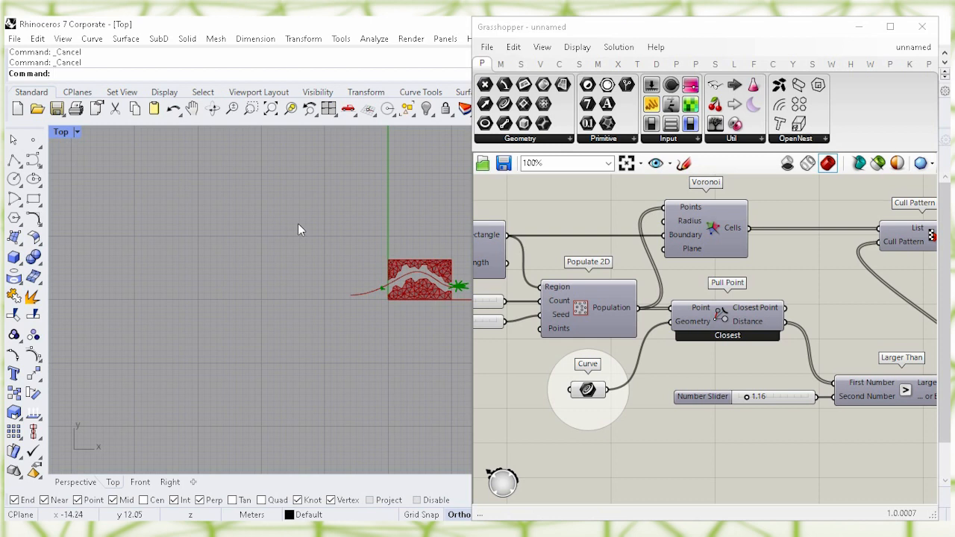
scroll(330, 246, up, 5)
right_drag(332, 186, 275, 213)
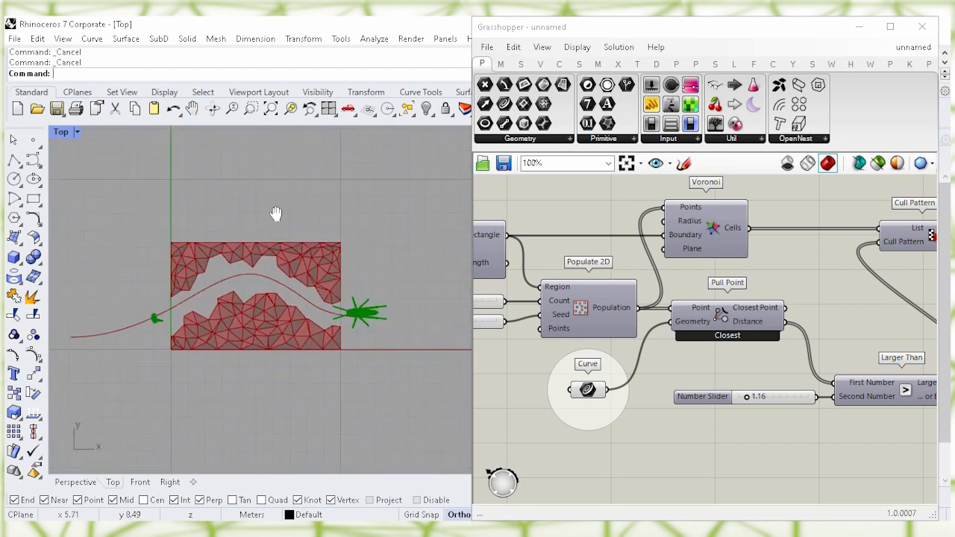
Draw a degree-3 control-point curve winding across the rectangle from above its upper edge to below its lower edge
text(Cut)
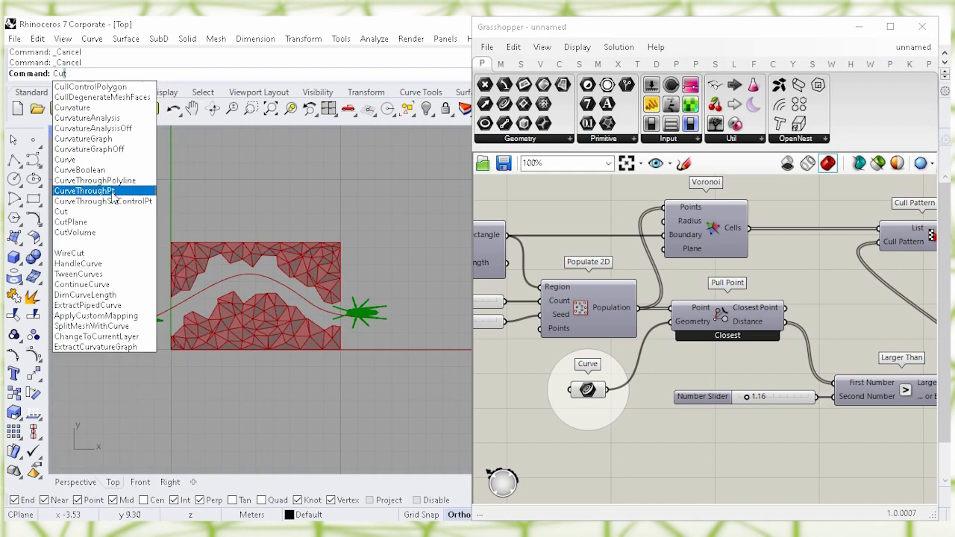
key(BackSpace)
text(rve)
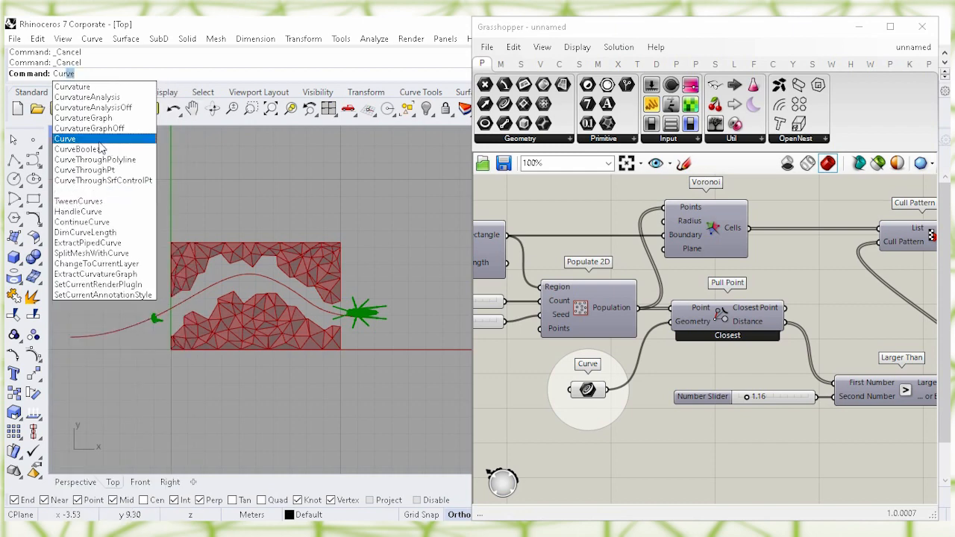
click(67, 140)
click(135, 186)
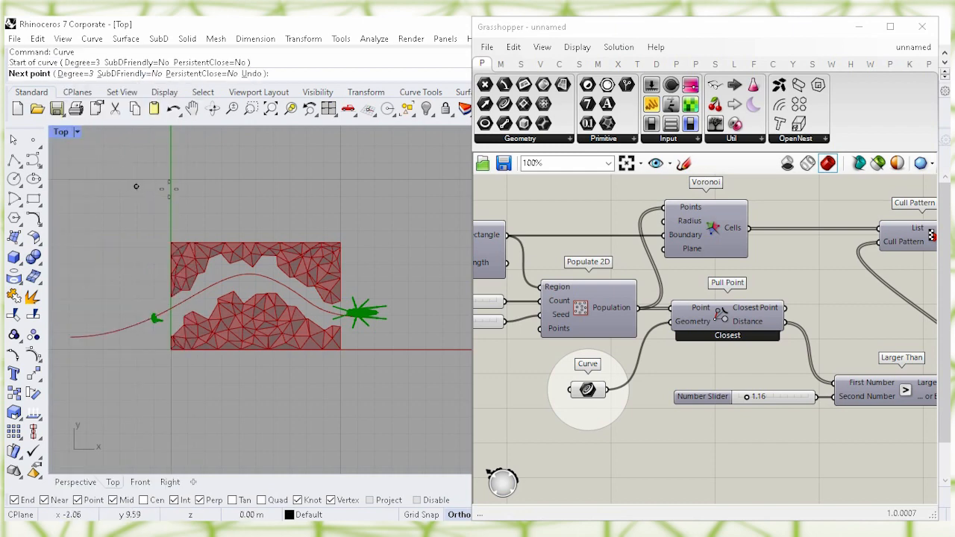
click(229, 186)
click(229, 248)
click(229, 316)
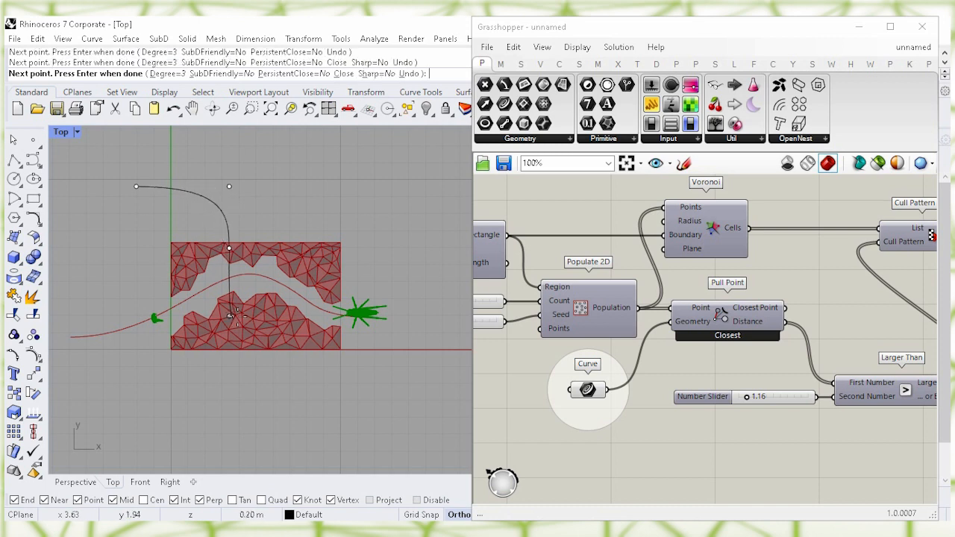
click(298, 316)
click(277, 408)
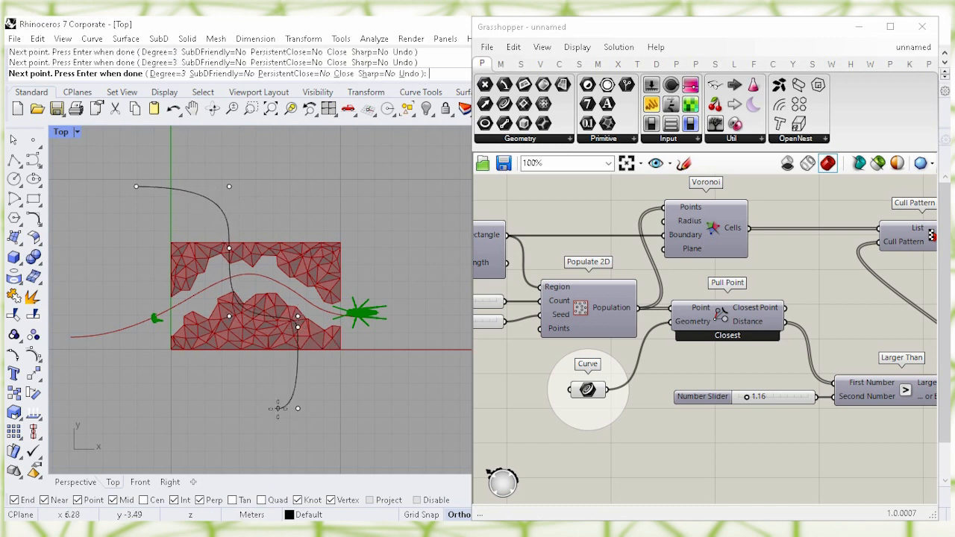
key(Return)
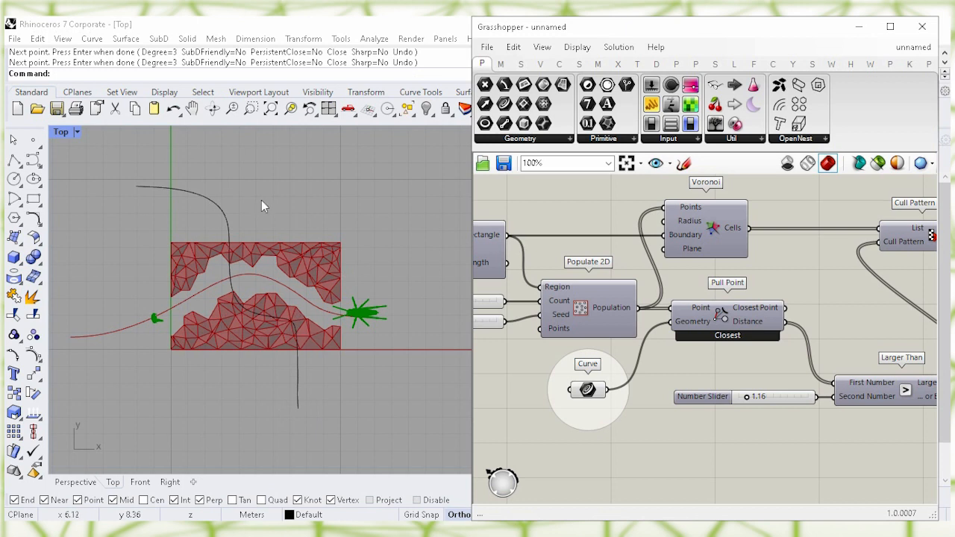
Clear the curve selection and return Rhino to a maximized Perspective viewport
click(225, 217)
key(Escape)
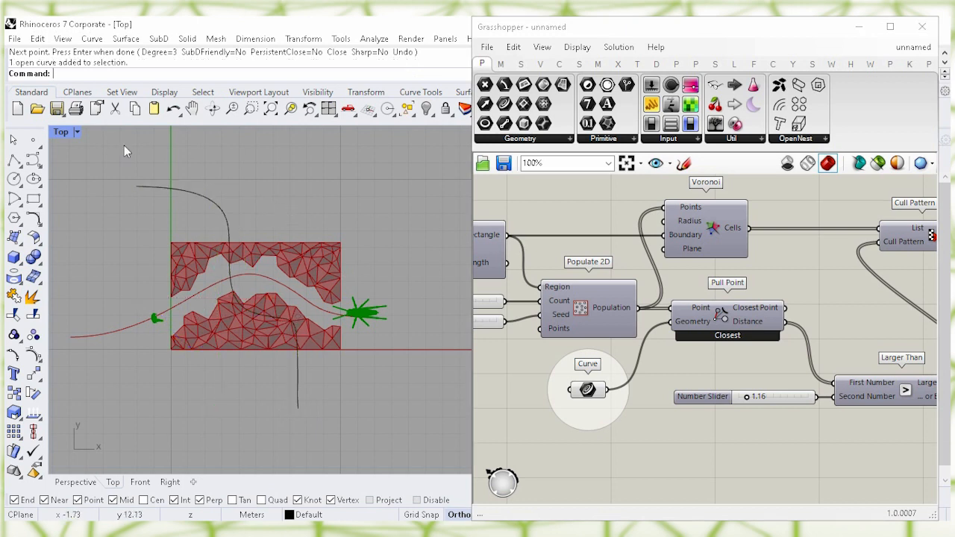
double_click(62, 133)
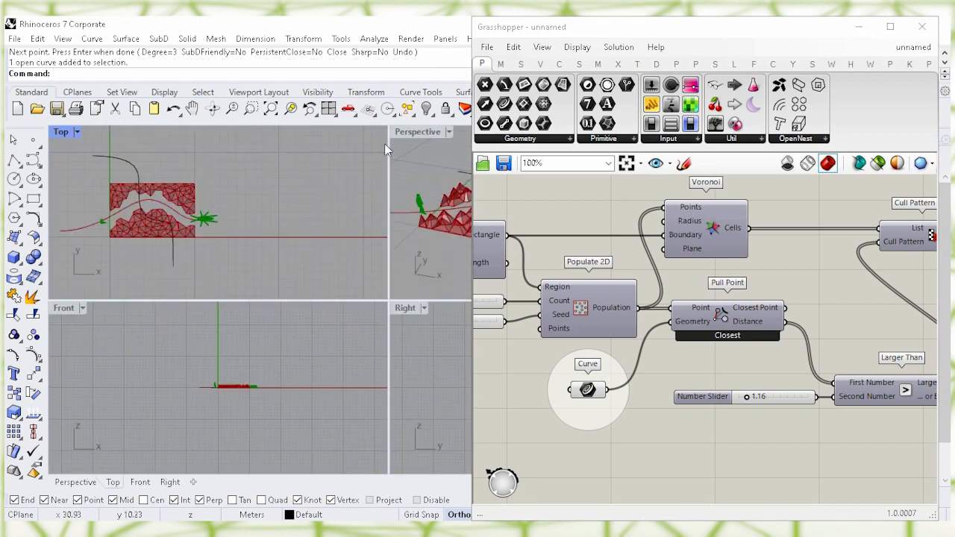
double_click(416, 133)
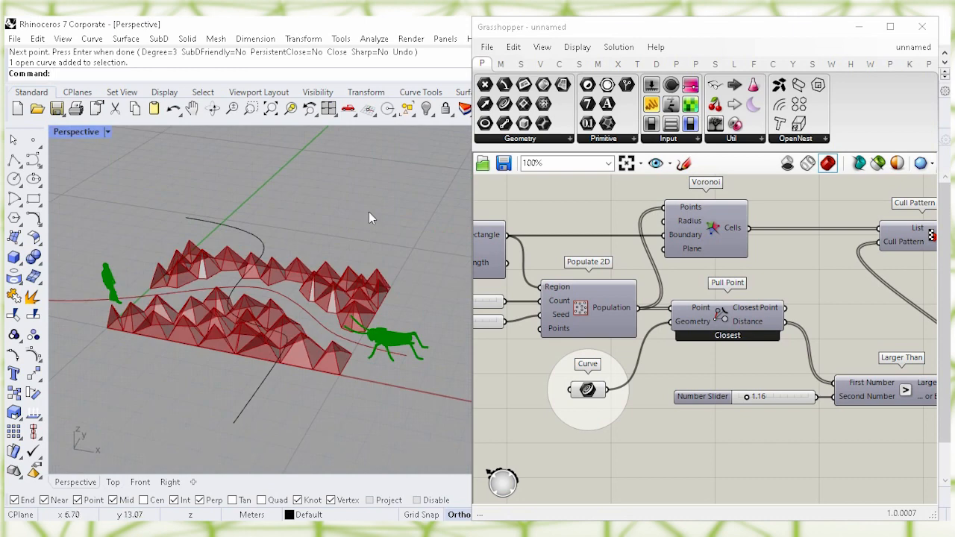
Add a second Curve parameter below the existing one and reference the newly drawn Rhino curve in it
right_drag(693, 456, 682, 375)
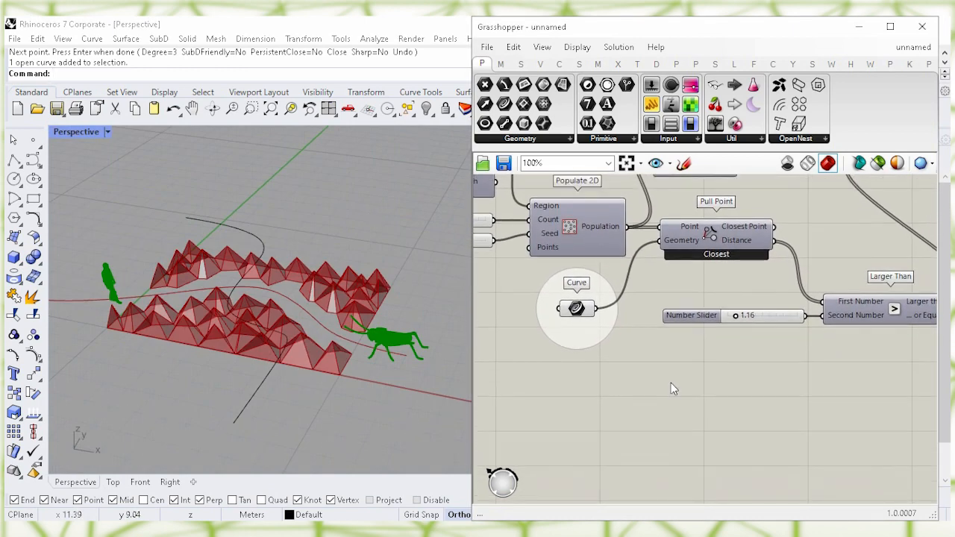
double_click(588, 413)
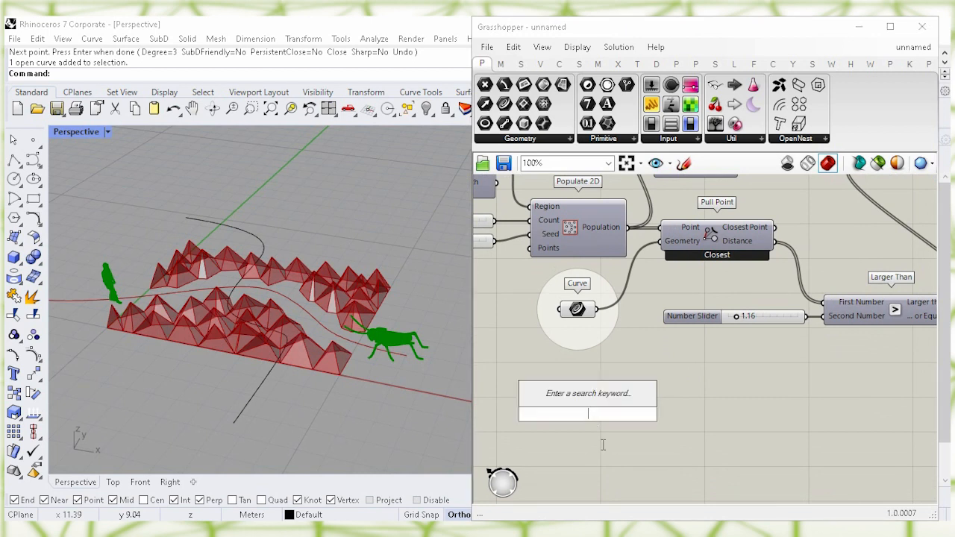
text(curve)
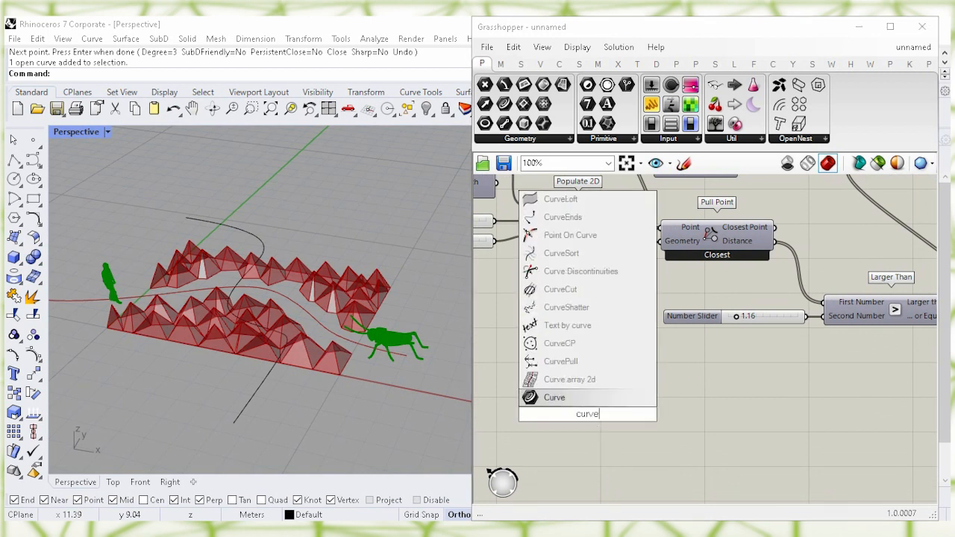
click(568, 396)
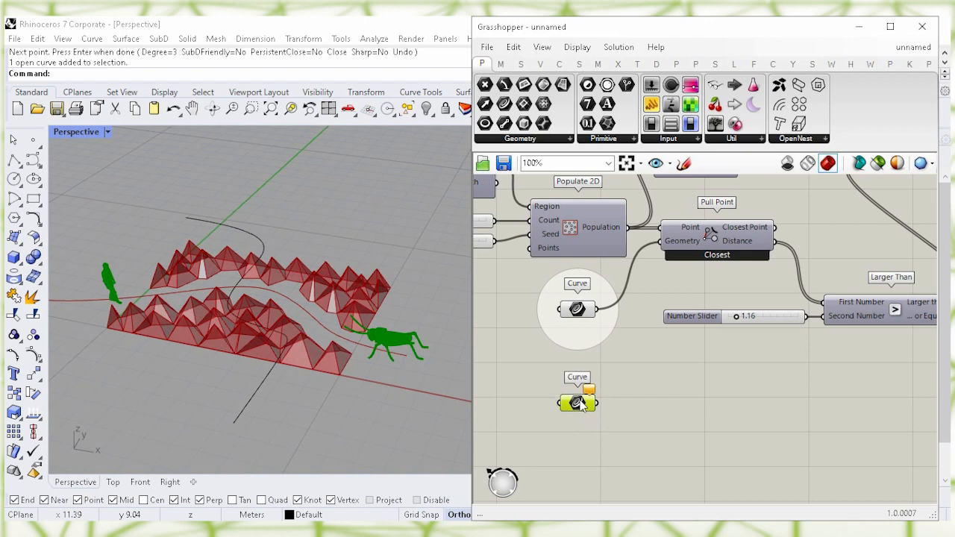
right_click(579, 406)
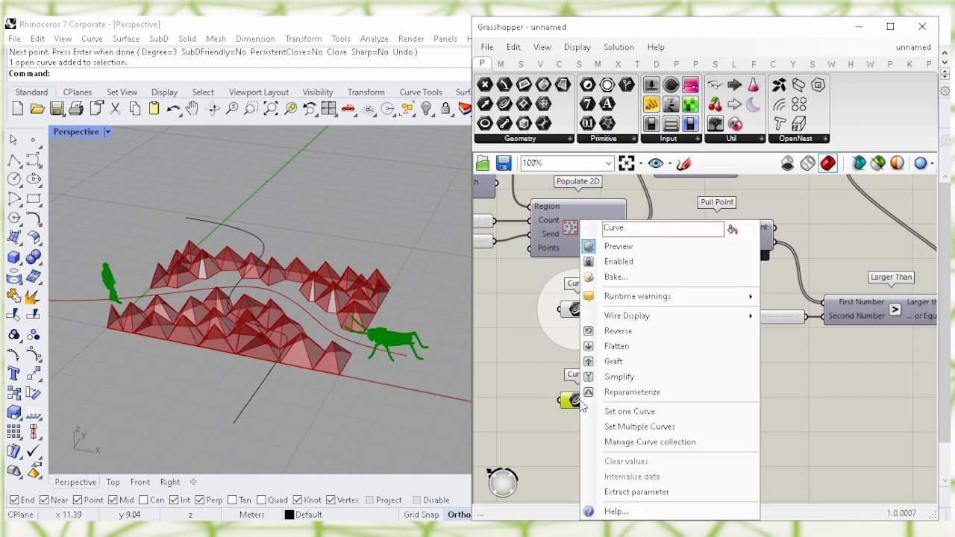
click(719, 415)
click(261, 246)
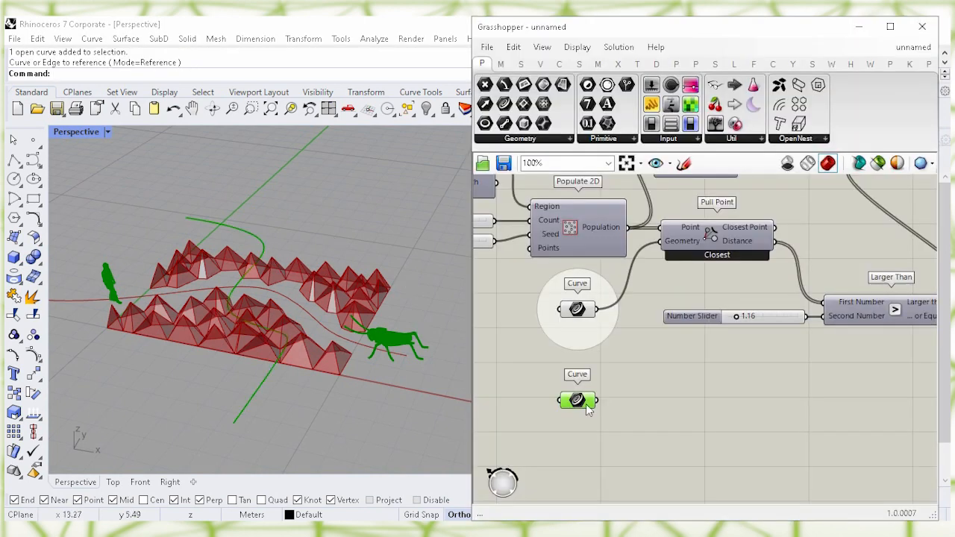
Disconnect the original Curve parameter from Pull Point's Geometry input and connect the second Curve parameter instead
click(651, 425)
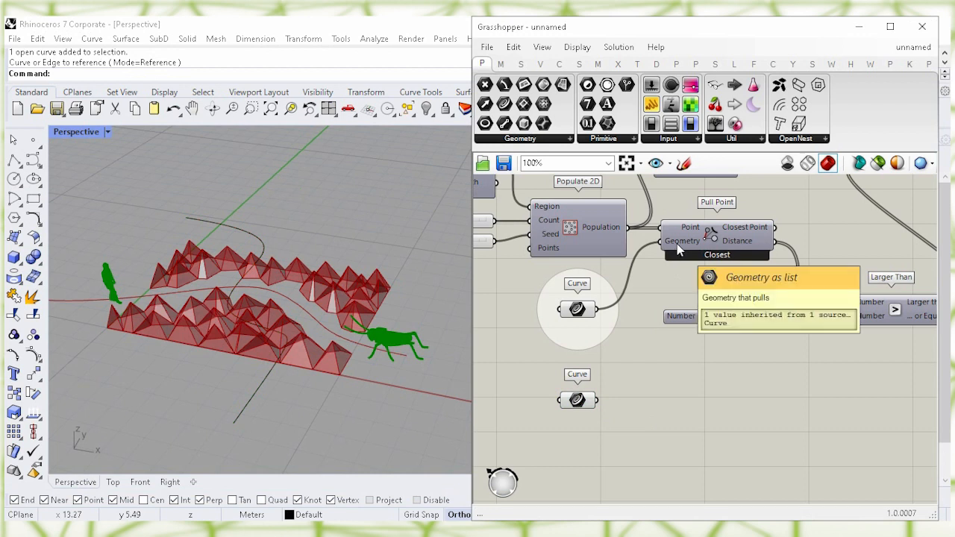
ctrl+drag(657, 244, 599, 309)
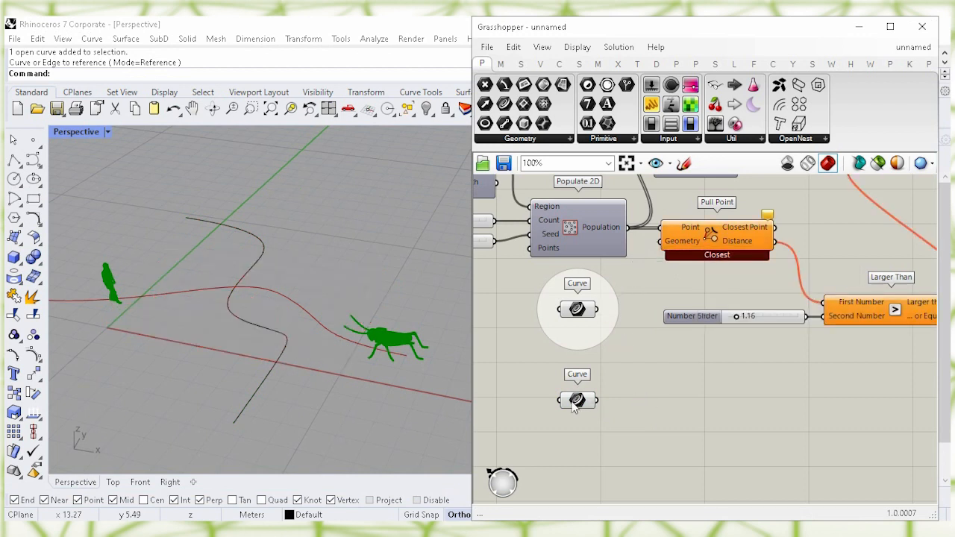
drag(599, 402, 662, 256)
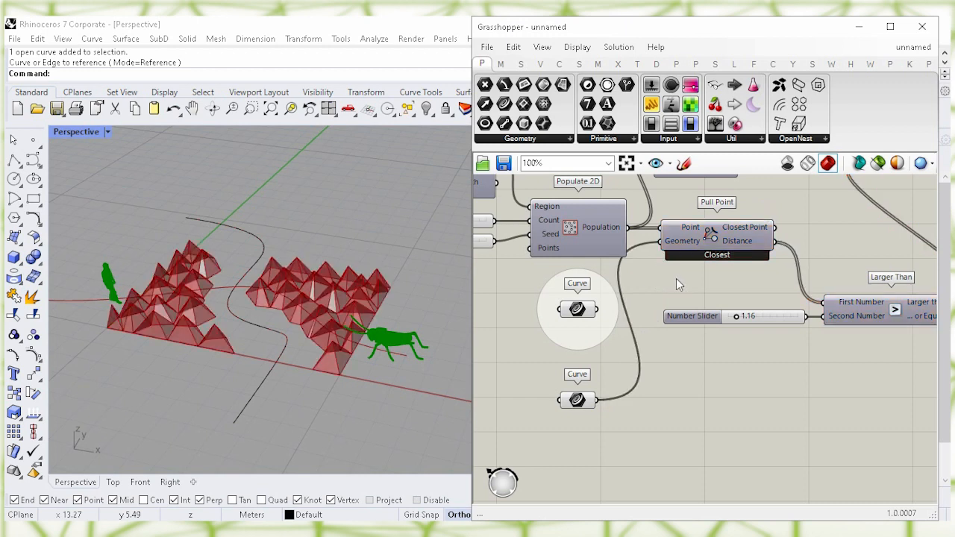
Reshape the new curve into wider bends by moving three of its control points in alternating directions along X
click(269, 369)
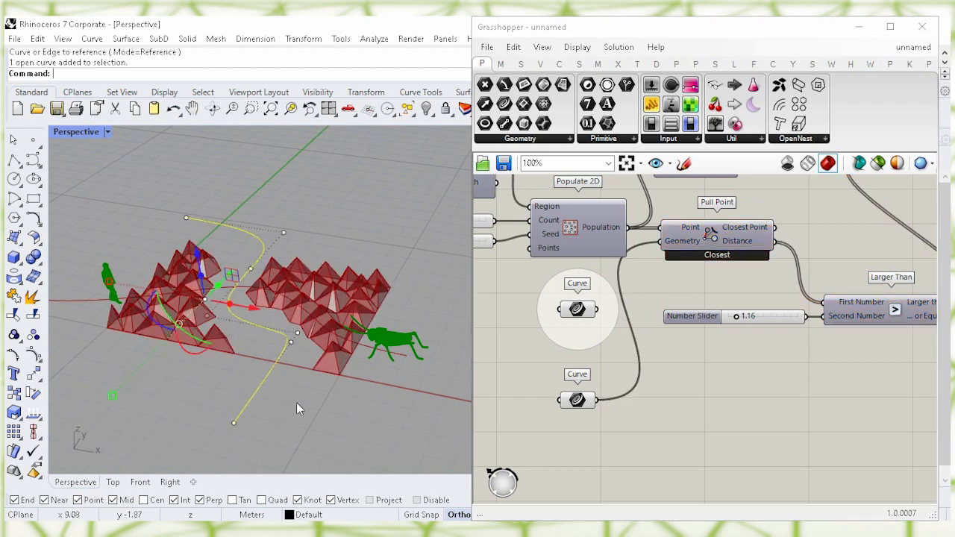
click(283, 351)
click(292, 343)
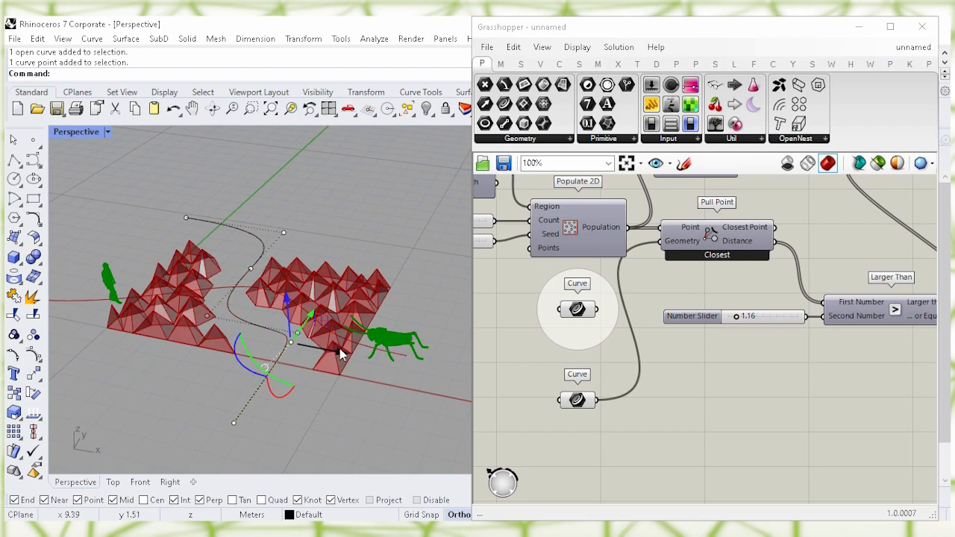
drag(339, 348, 411, 373)
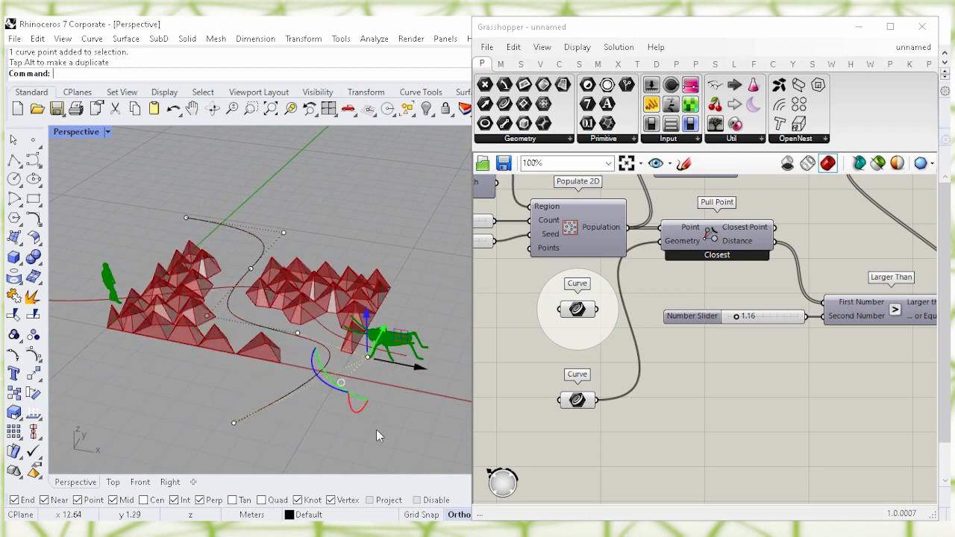
click(208, 315)
drag(234, 317, 202, 374)
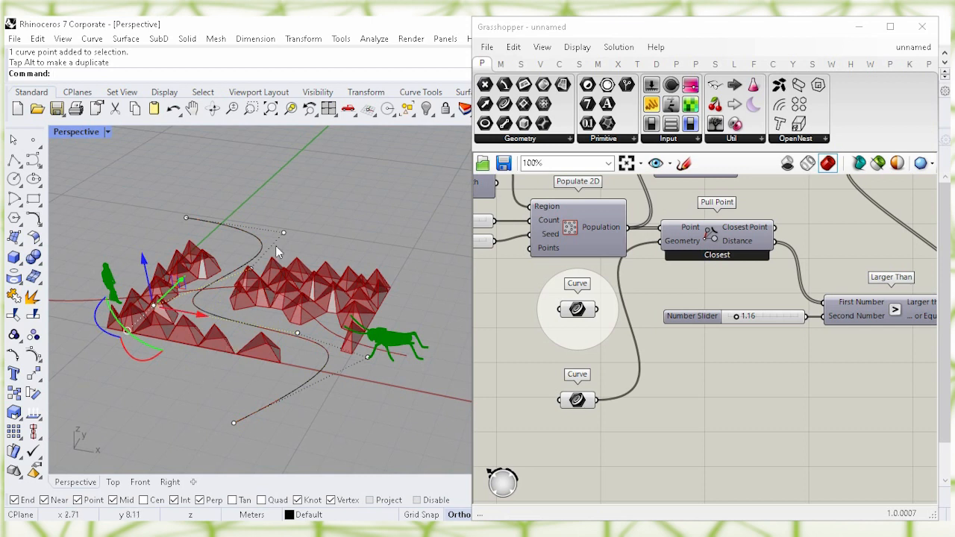
click(250, 267)
drag(297, 278, 403, 309)
key(Escape)
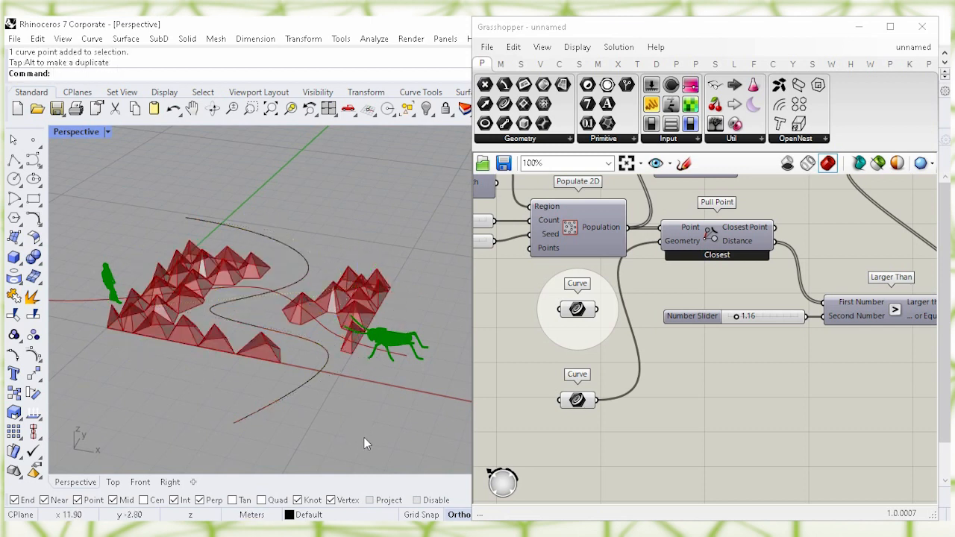
Move the control point of the curve's middle bend further in negative X, towards the human figure
click(230, 308)
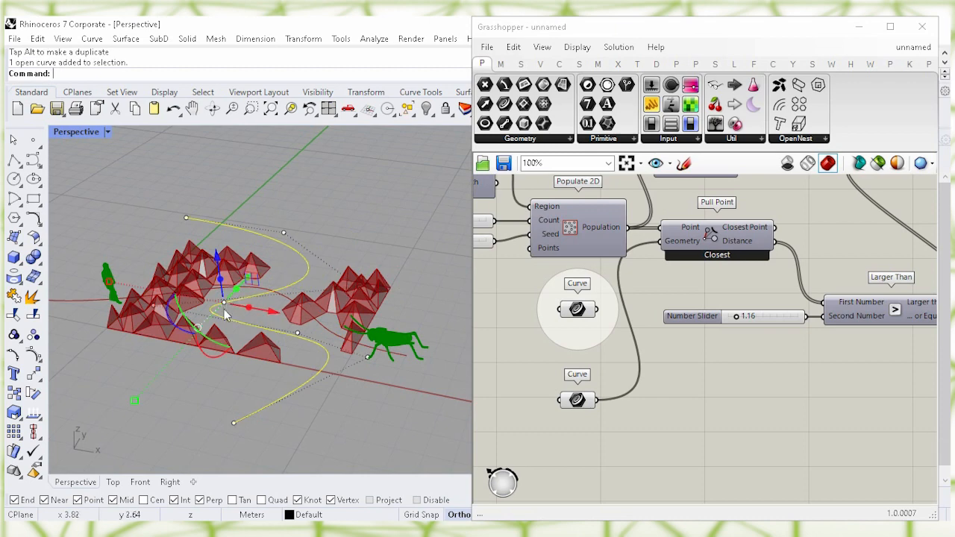
click(154, 305)
drag(201, 317, 202, 361)
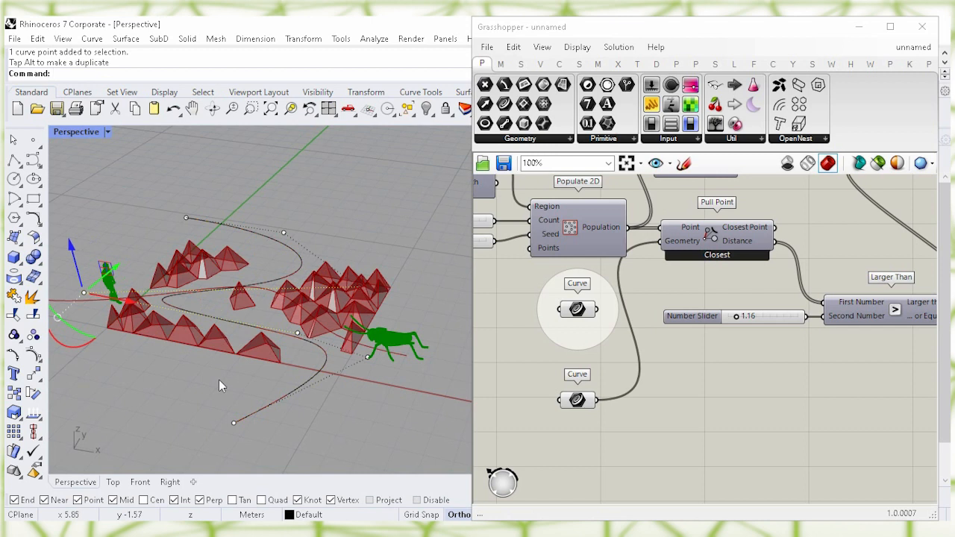
click(212, 389)
Delete the newly drawn curve from the Rhino model
click(328, 381)
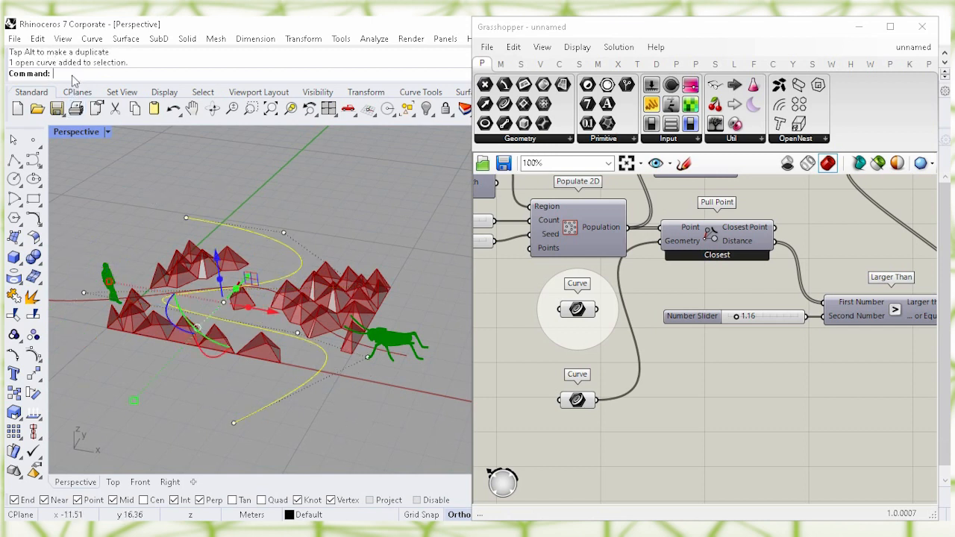
text(de)
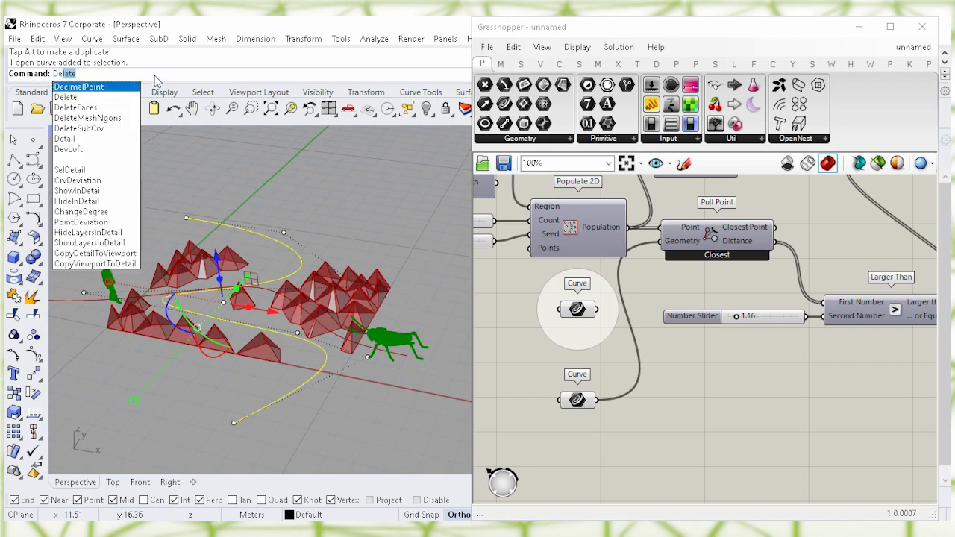
text(l)
click(95, 86)
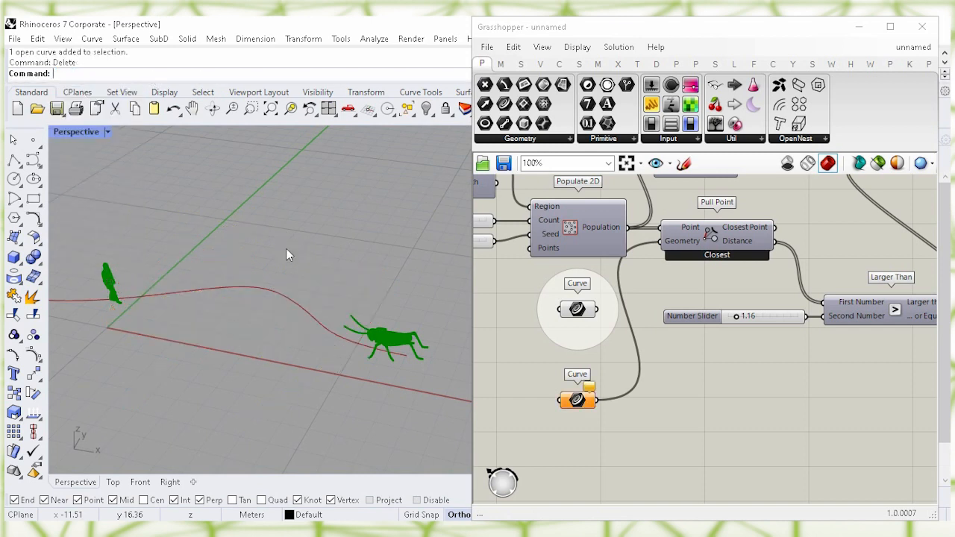
Delete the second Curve parameter from the Grasshopper canvas
click(515, 48)
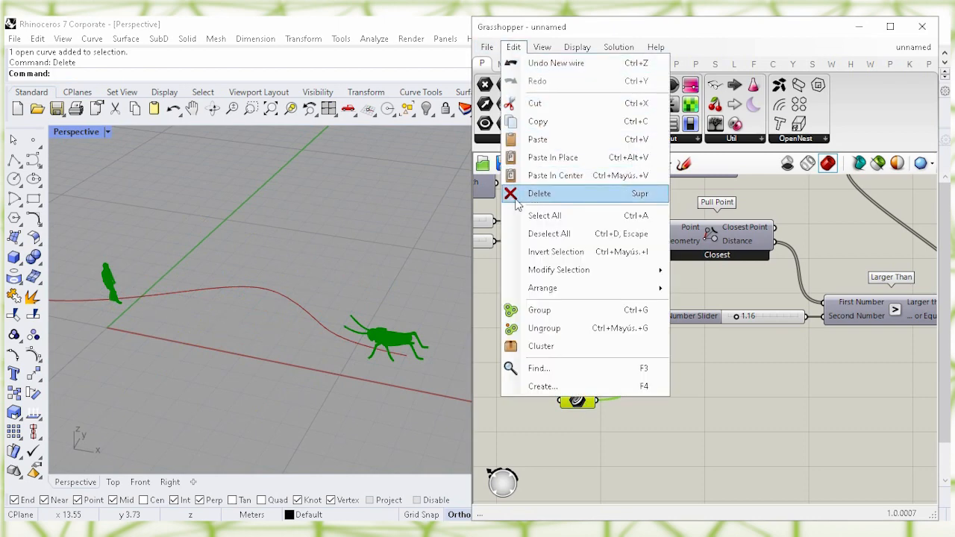
click(603, 196)
click(579, 311)
click(618, 378)
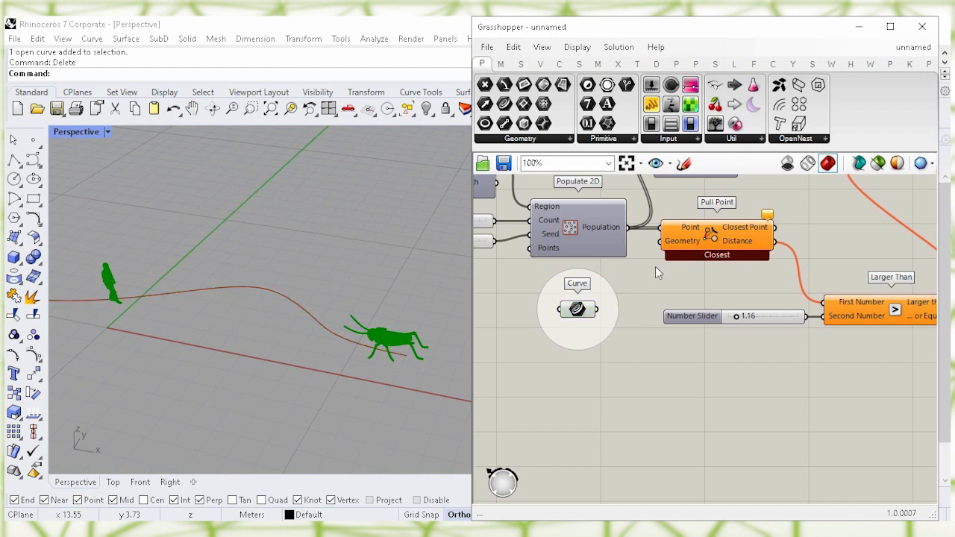
Connect the original Curve parameter to the Pull Point Geometry input and turn off the Curve parameter's preview
drag(597, 308, 655, 295)
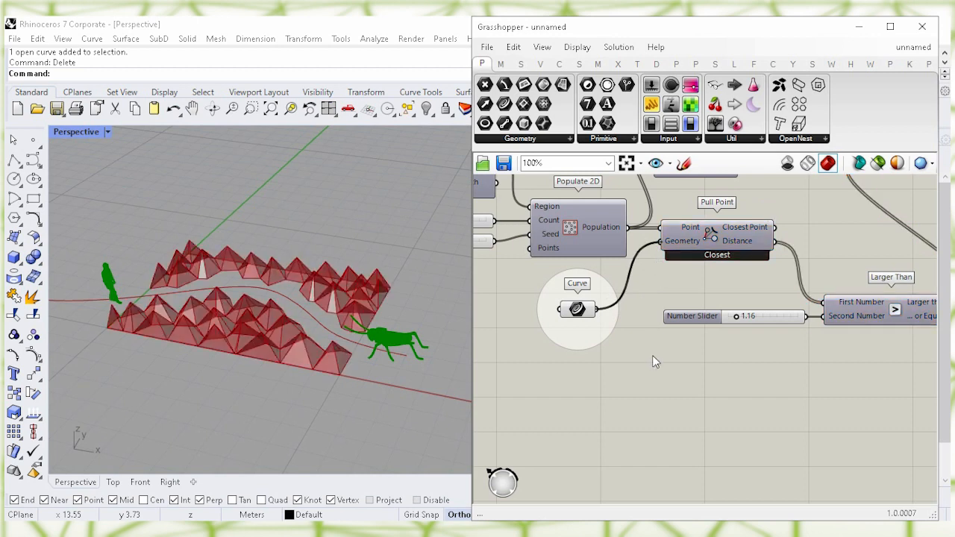
click(578, 309)
right_click(579, 309)
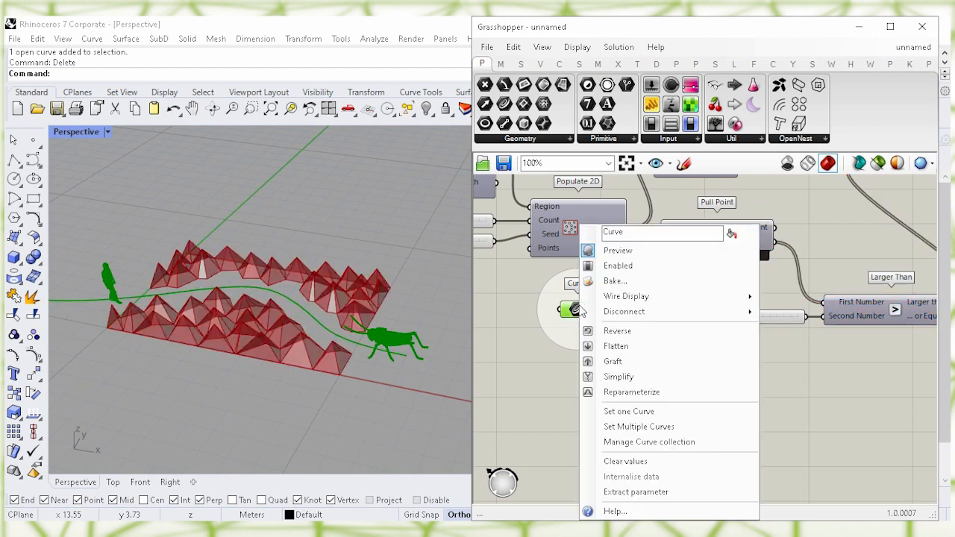
click(733, 257)
click(655, 354)
Test a higher Populate 2D Count of about 89, and set it back to 50
right_drag(655, 354, 671, 427)
right_drag(666, 368, 740, 386)
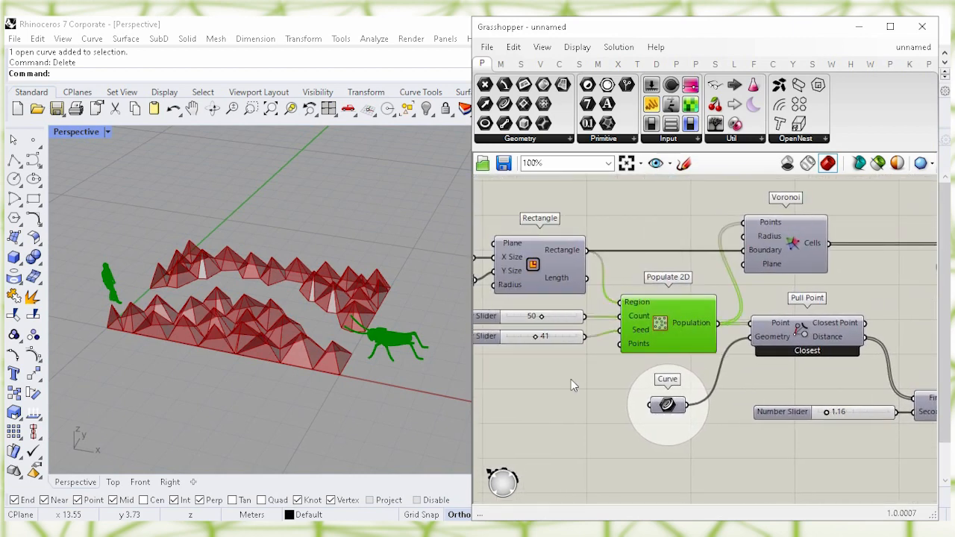
right_drag(549, 393, 586, 390)
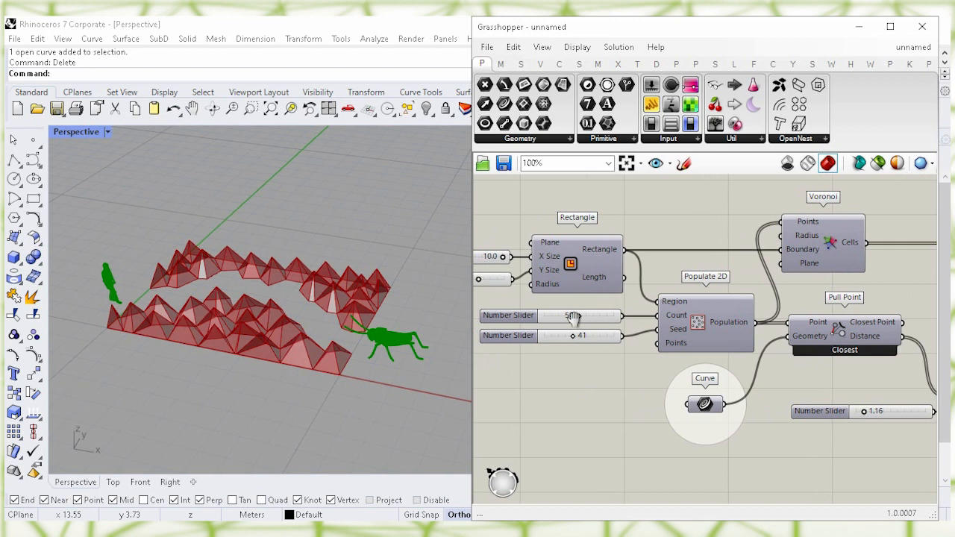
click(573, 316)
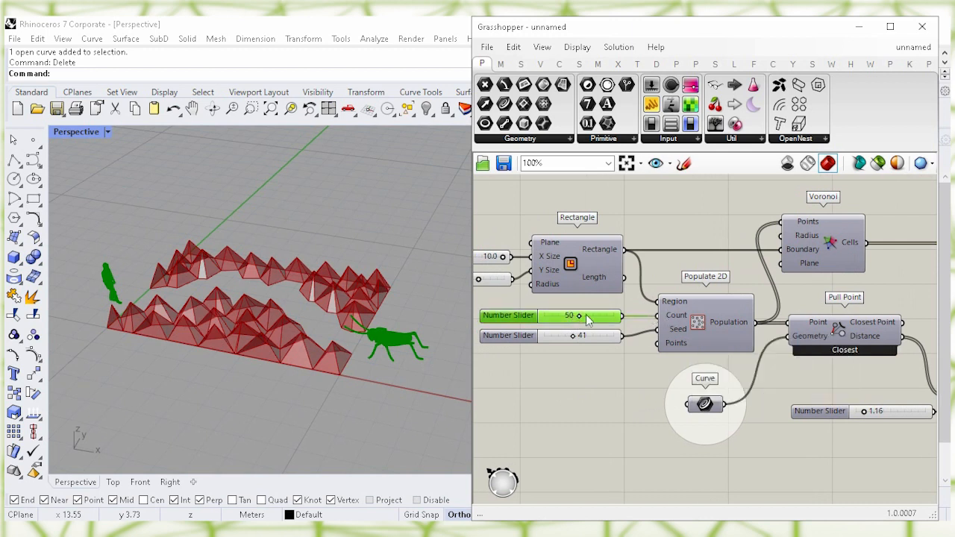
drag(578, 319, 617, 321)
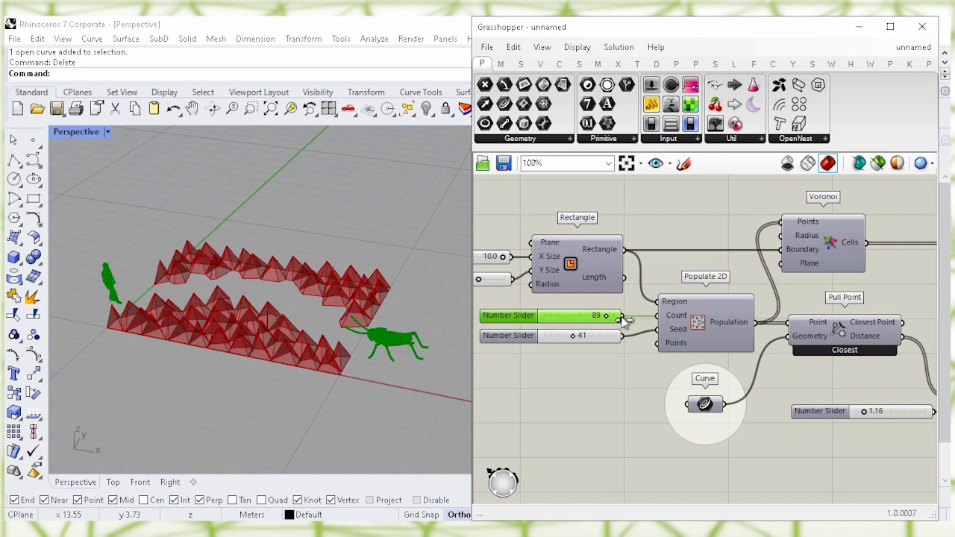
drag(623, 319, 580, 316)
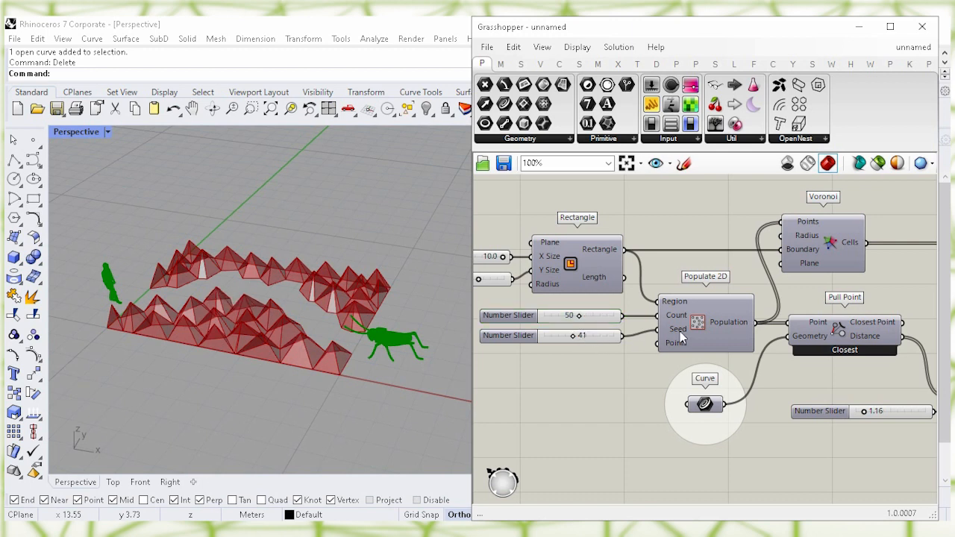
Test a Populate 2D Seed of 27 for a different point layout, and set it back to 41
drag(567, 335, 564, 337)
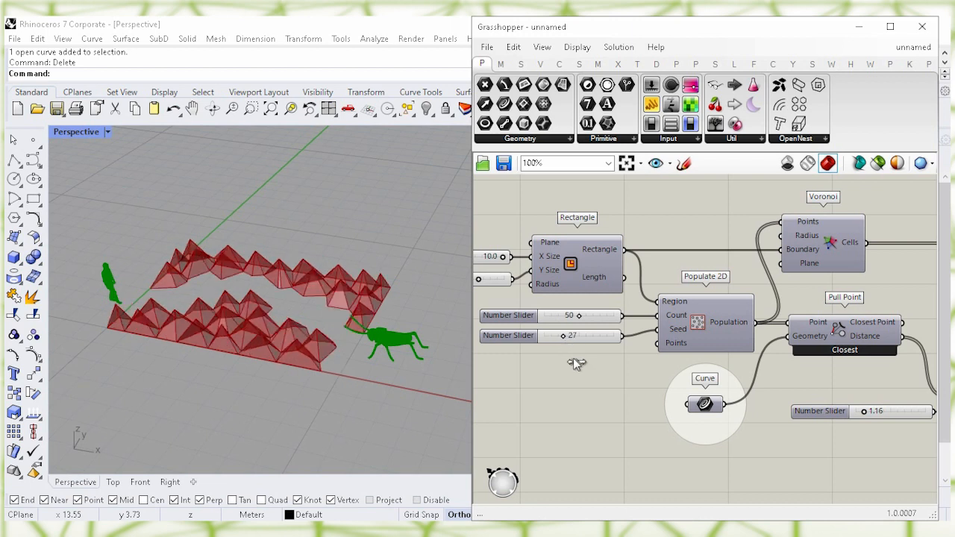
click(575, 338)
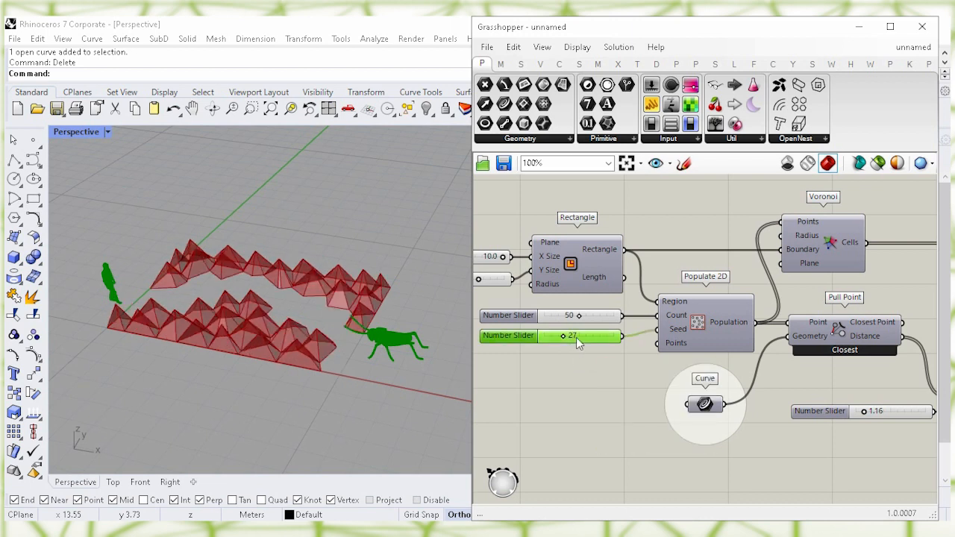
double_click(576, 337)
text(41)
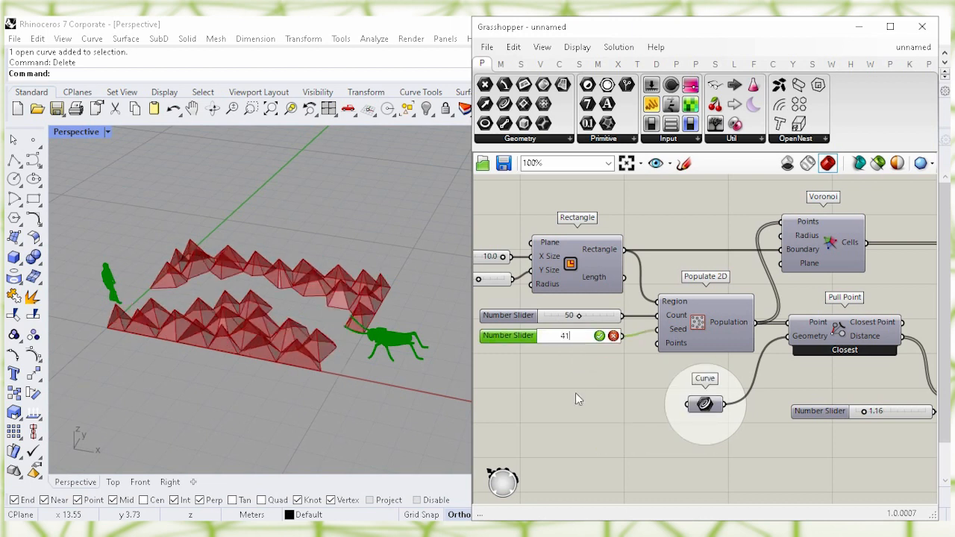
click(589, 385)
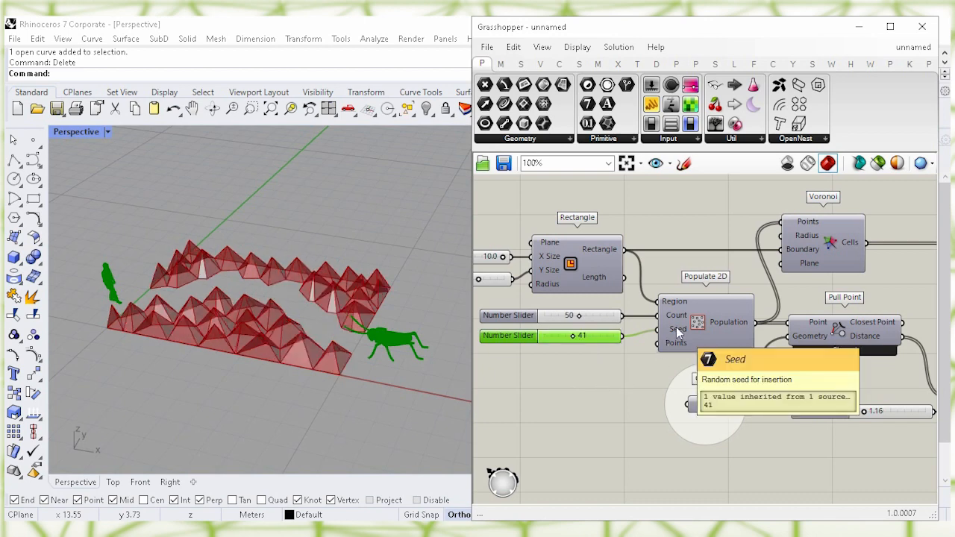
click(588, 326)
Test a Y Size of 7.7 for the Rectangle, and set it back to 6.3
right_drag(578, 413, 681, 419)
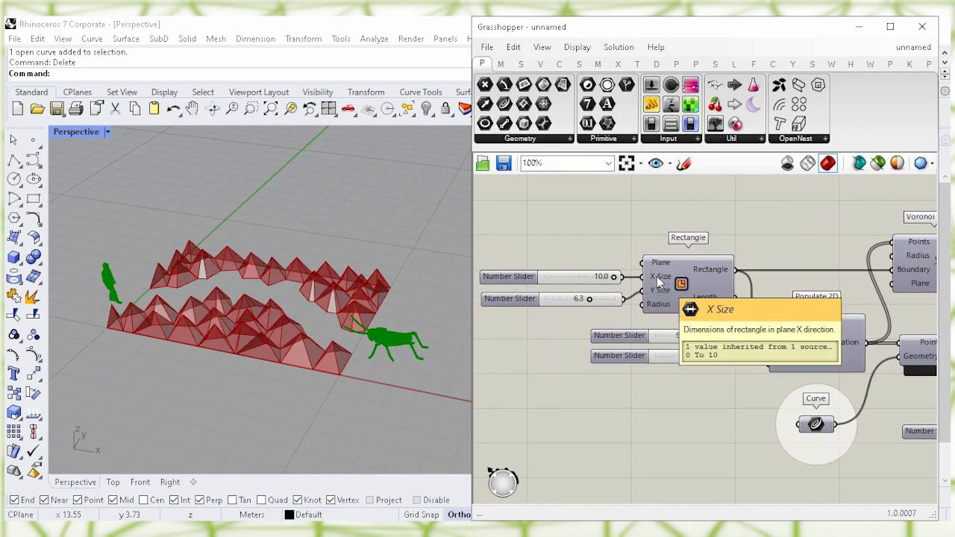
drag(612, 277, 639, 279)
click(604, 301)
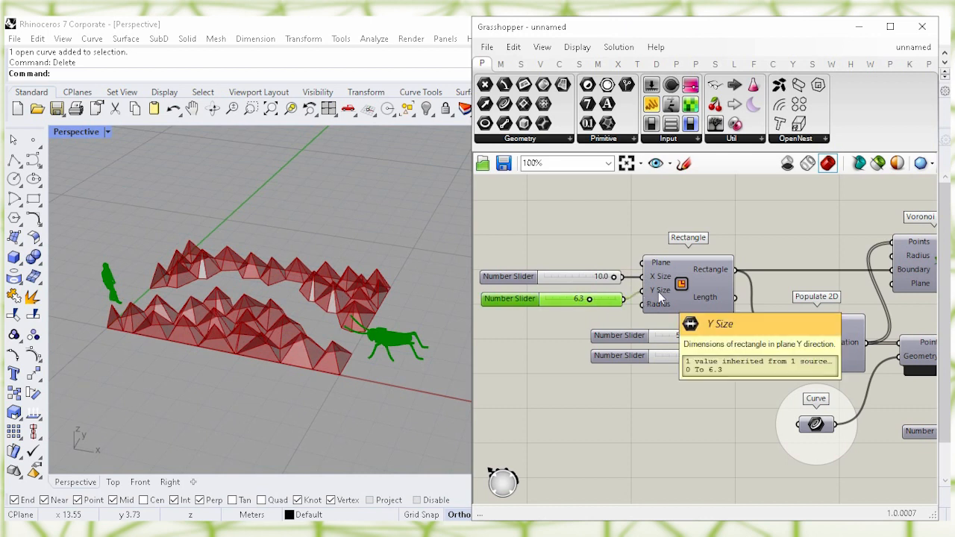
mouse_move(587, 306)
mouse_down()
mouse_move(578, 305)
mouse_move(598, 304)
mouse_up()
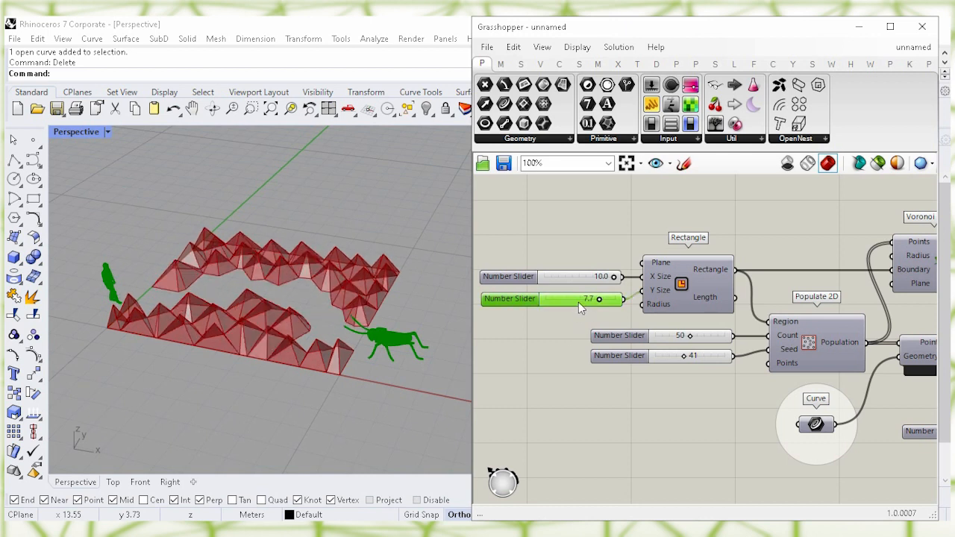
double_click(578, 301)
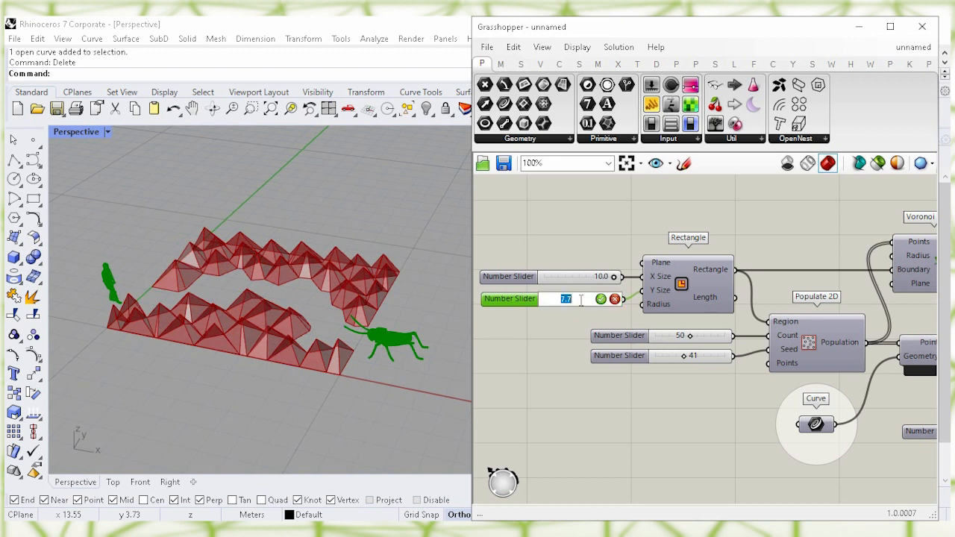
text(6.)
key(Return)
Bake the Extrude Point pyramids to the Default layer as a group
right_drag(771, 241, 621, 296)
right_drag(853, 251, 631, 247)
right_drag(868, 273, 686, 264)
right_drag(868, 271, 705, 272)
click(809, 329)
click(853, 382)
right_drag(854, 382, 631, 346)
click(610, 297)
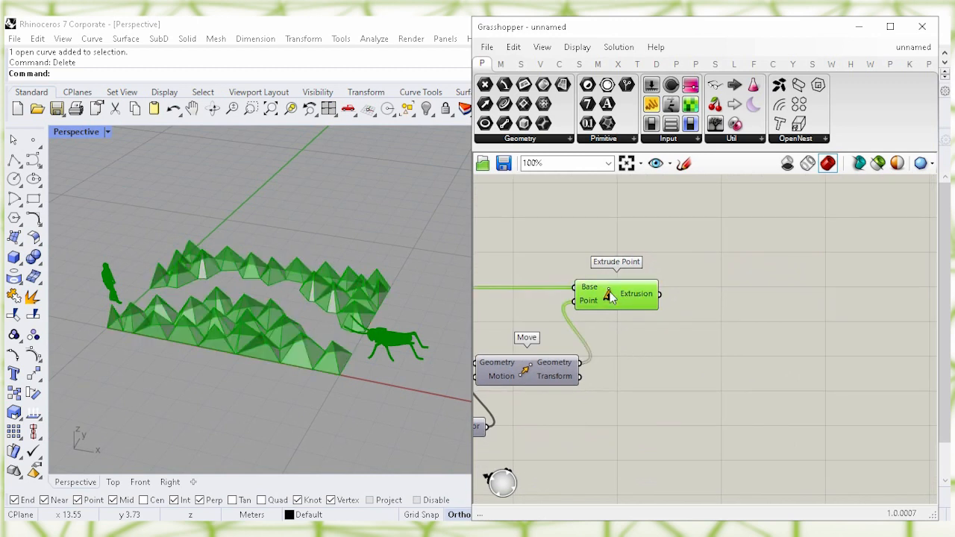
right_click(610, 296)
click(709, 351)
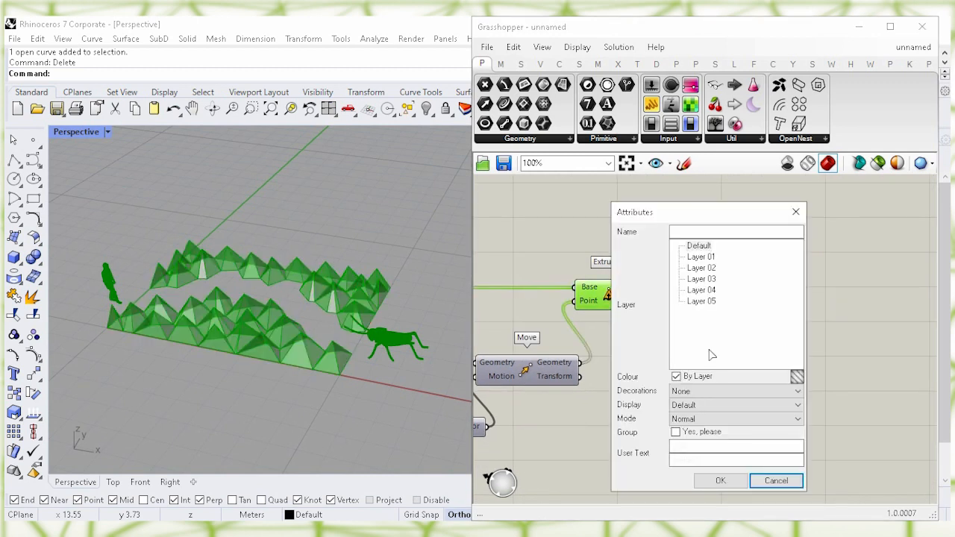
click(702, 246)
click(676, 432)
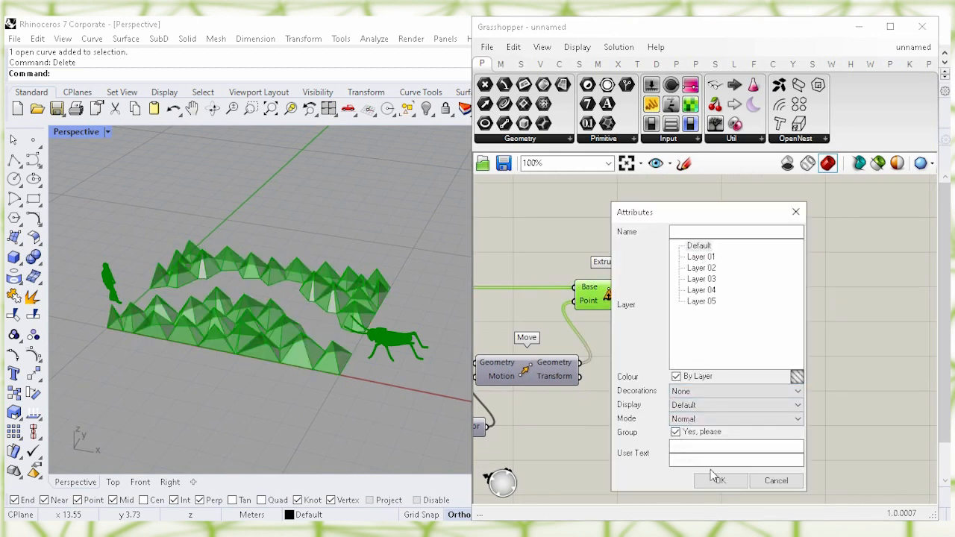
click(720, 481)
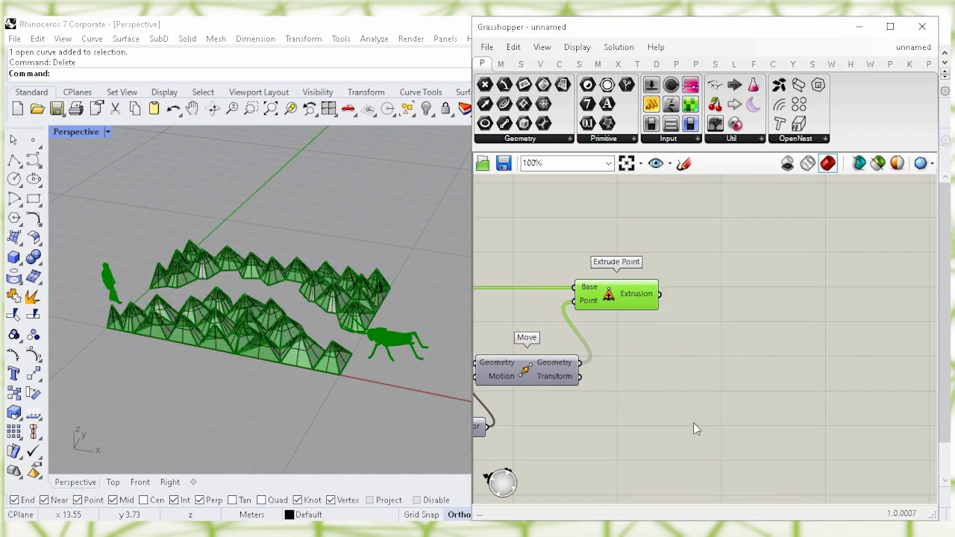
Turn off the preview of the Extrude Point component so only the baked geometry is displayed
click(610, 296)
right_click(610, 297)
click(747, 323)
click(734, 340)
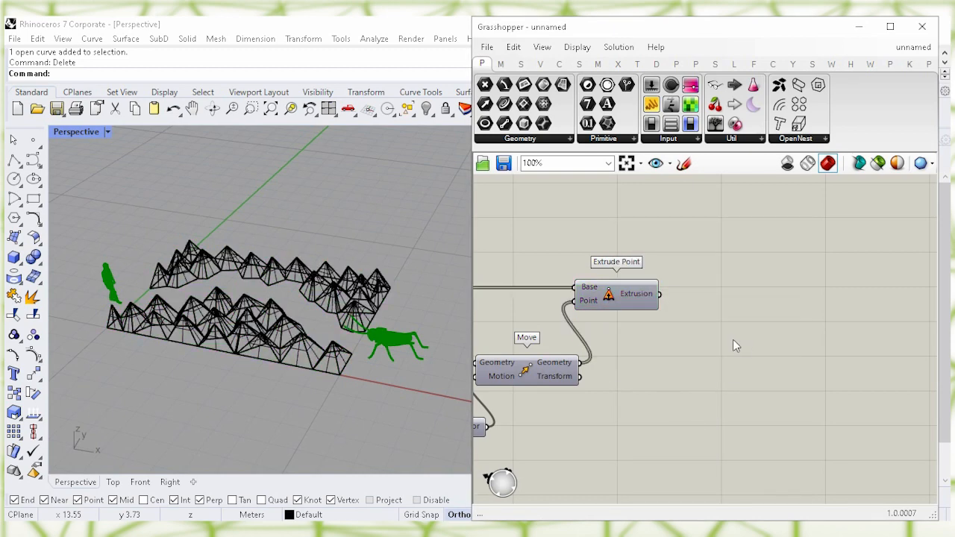
Switch to the full Rhino window and turn off surface isocurves for the baked pyramid group
click(859, 26)
shift+right_drag(482, 241, 513, 259)
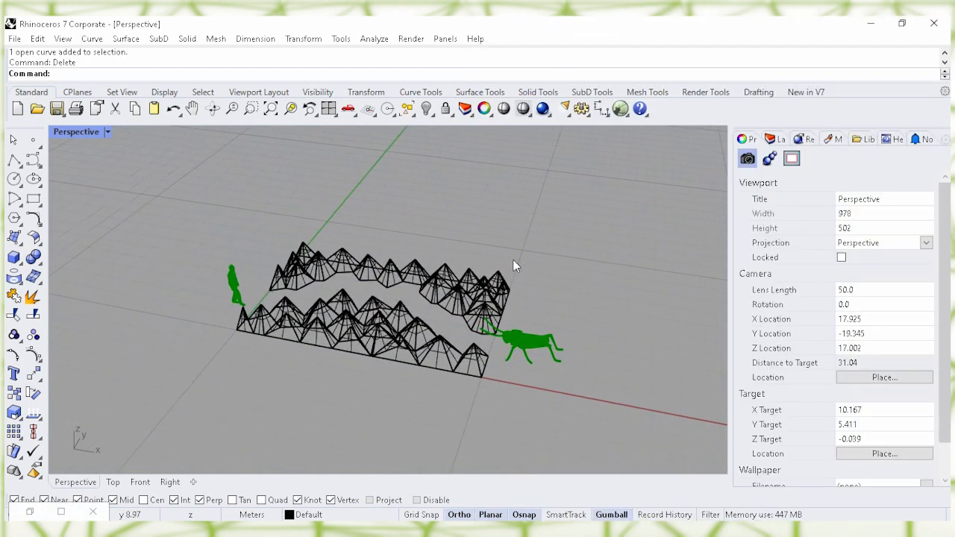
scroll(512, 259, up, 2)
click(498, 280)
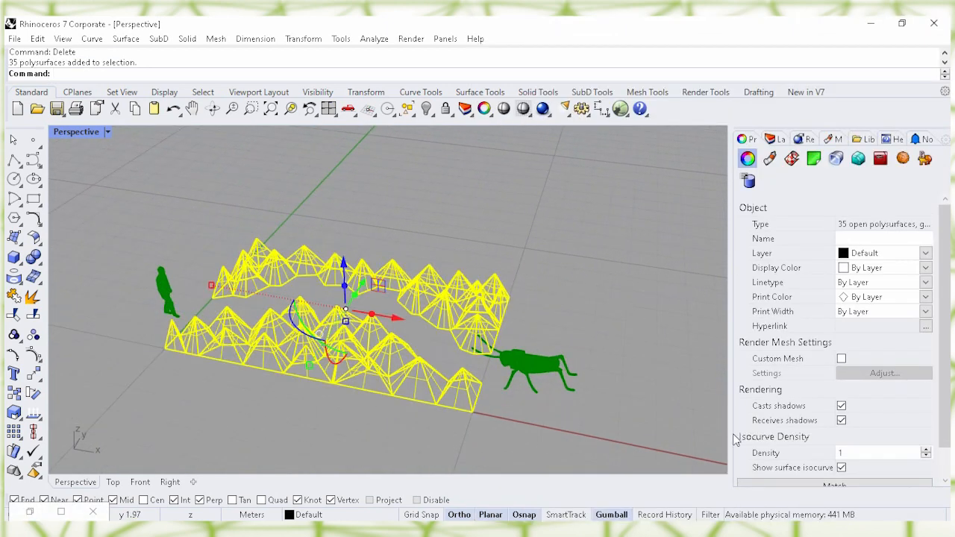
click(841, 467)
click(513, 233)
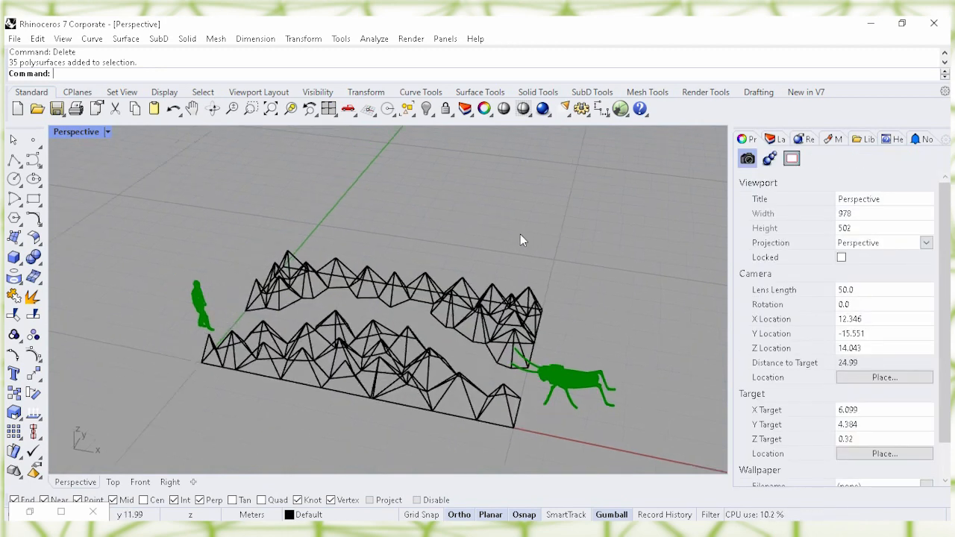
Set the Perspective viewport to the Rendered display mode and inspect the baked pyramids
right_drag(501, 233, 350, 187)
click(109, 133)
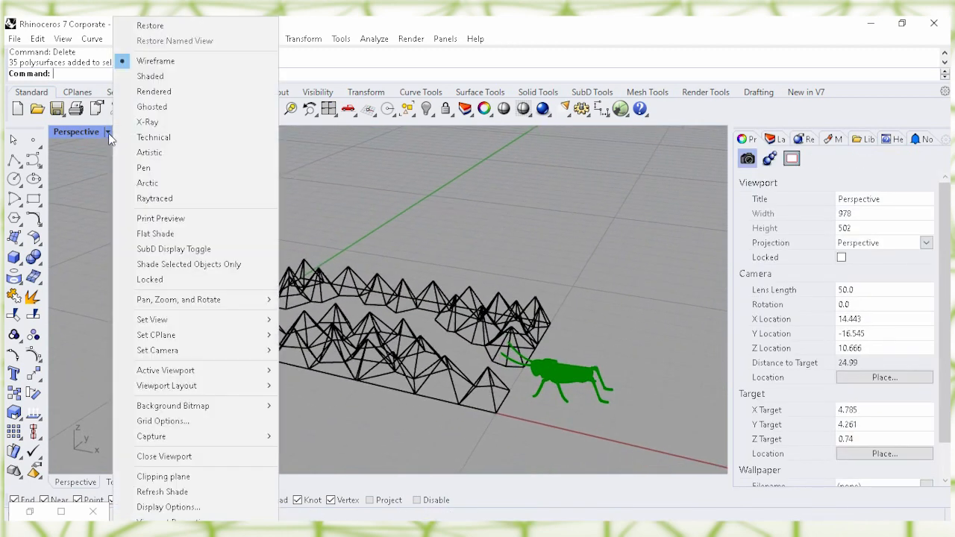
click(182, 93)
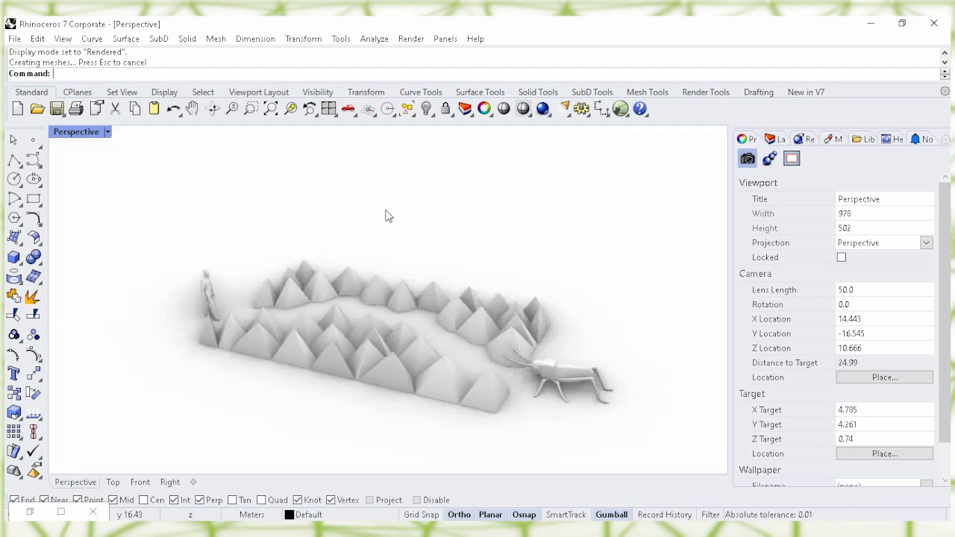
mouse_move(388, 213)
right_down()
mouse_move(382, 218)
mouse_move(465, 232)
mouse_move(454, 245)
mouse_move(545, 266)
right_up()
scroll(565, 279, up, 3)
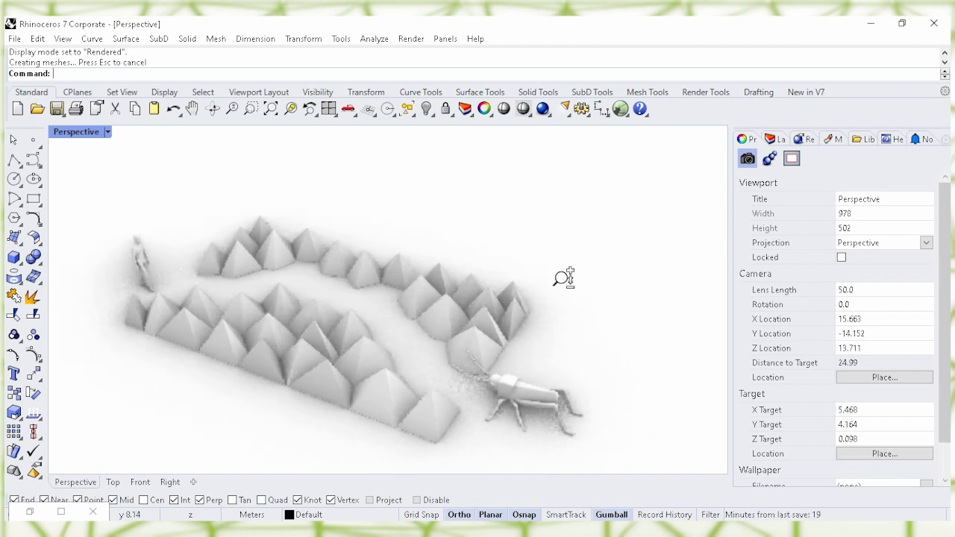
mouse_move(564, 275)
shift+right_down()
mouse_move(590, 269)
mouse_move(595, 256)
mouse_move(554, 277)
shift+right_up()
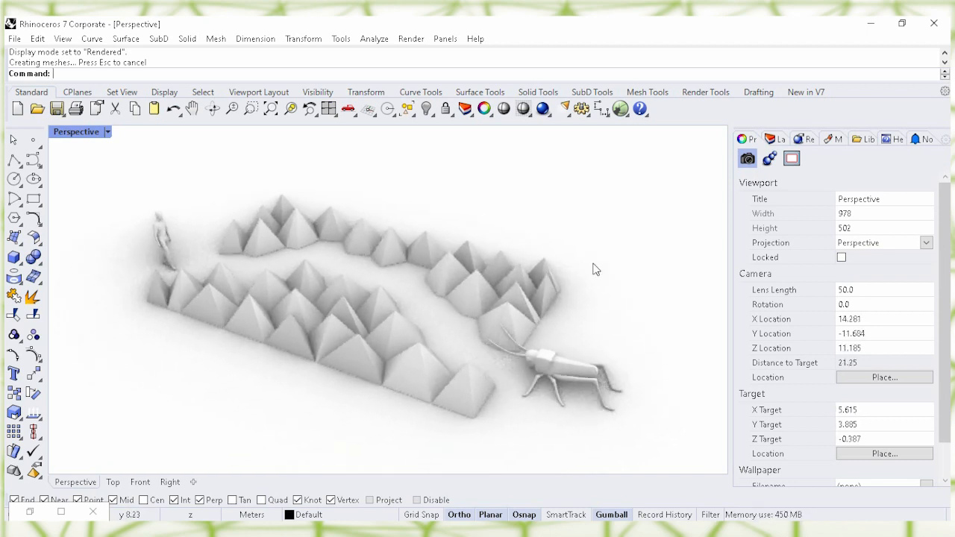
scroll(595, 263, up, 3)
shift+right_drag(605, 257, 648, 248)
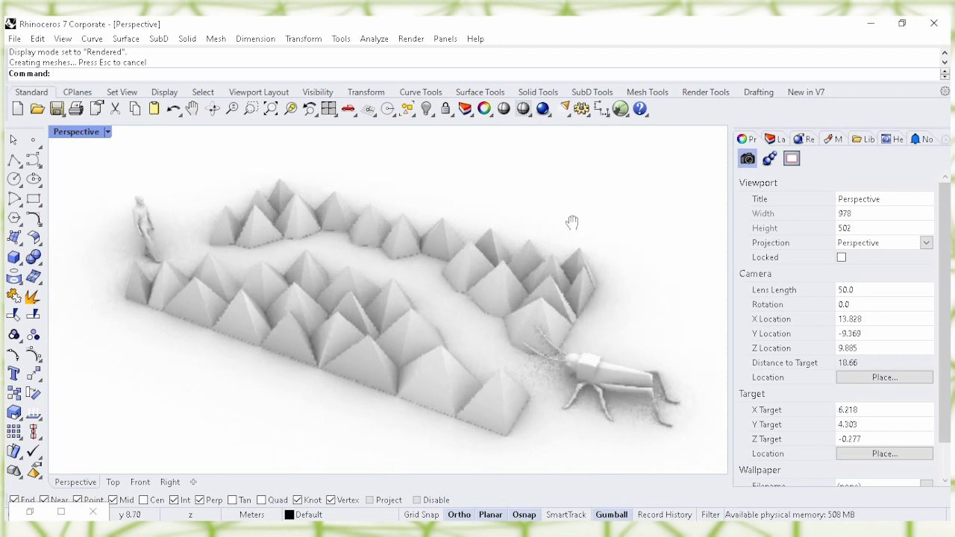
right_drag(546, 181, 548, 193)
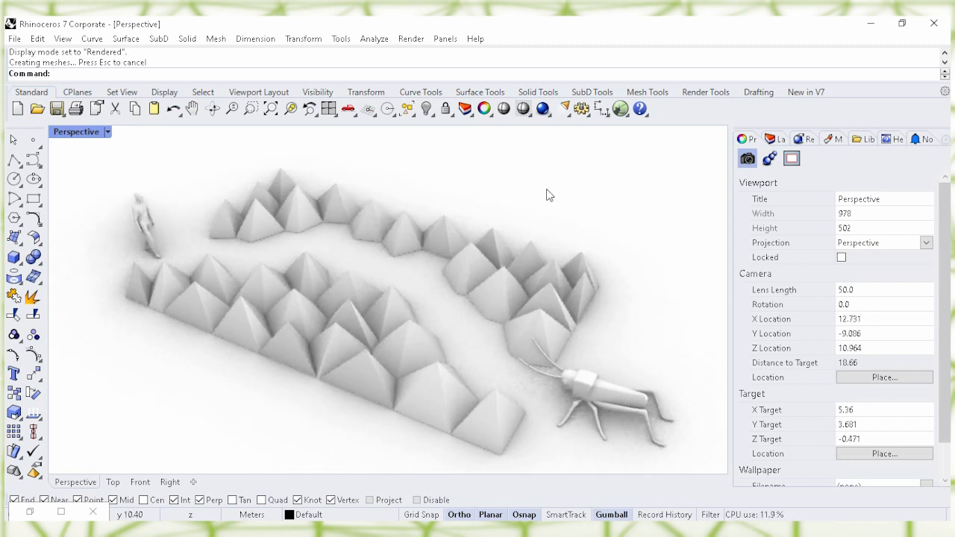